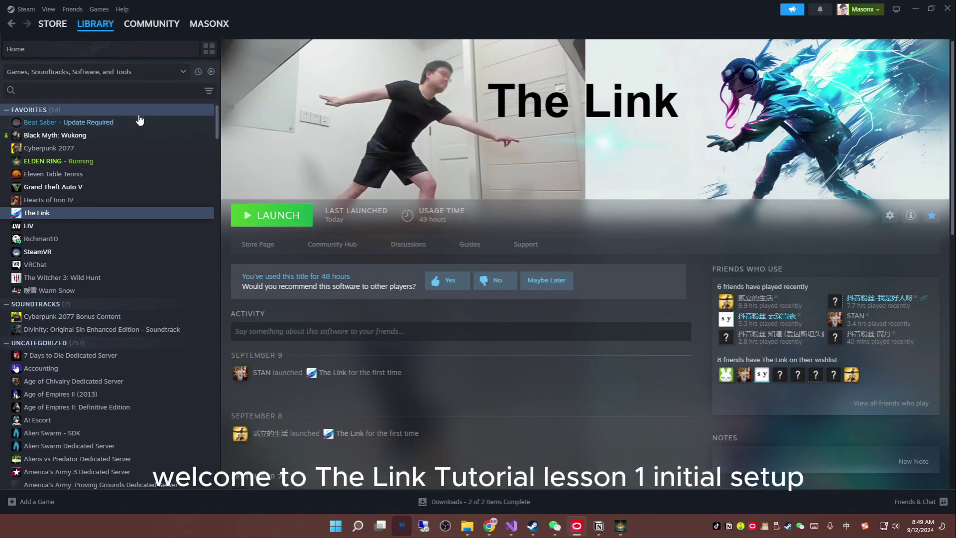
Search the Steam store for "The link".
mouse_move(50, 29)
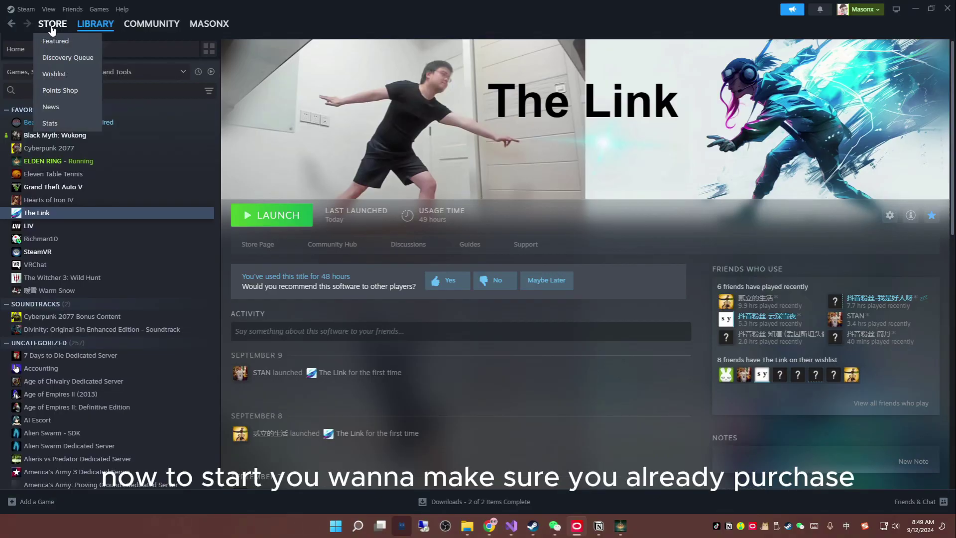
left_click(52, 26)
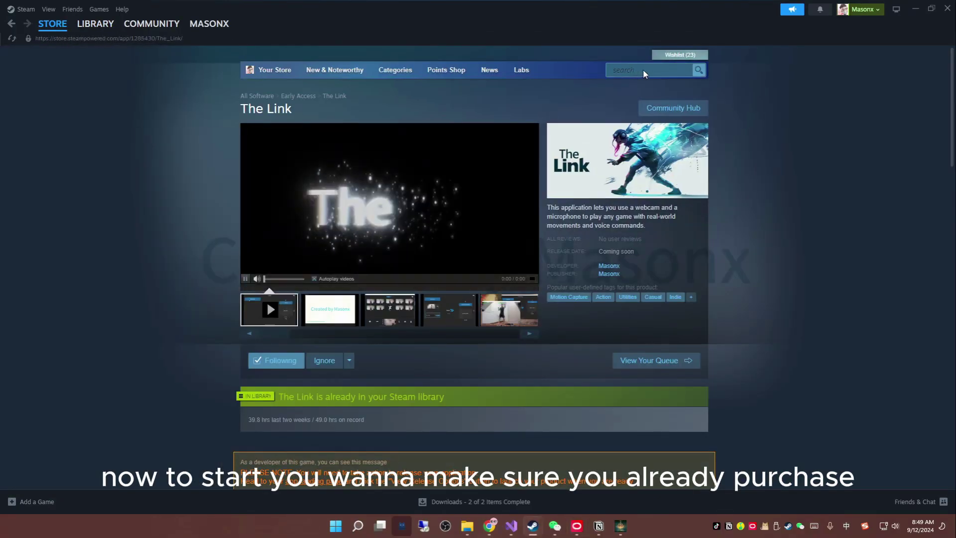
left_click(646, 71)
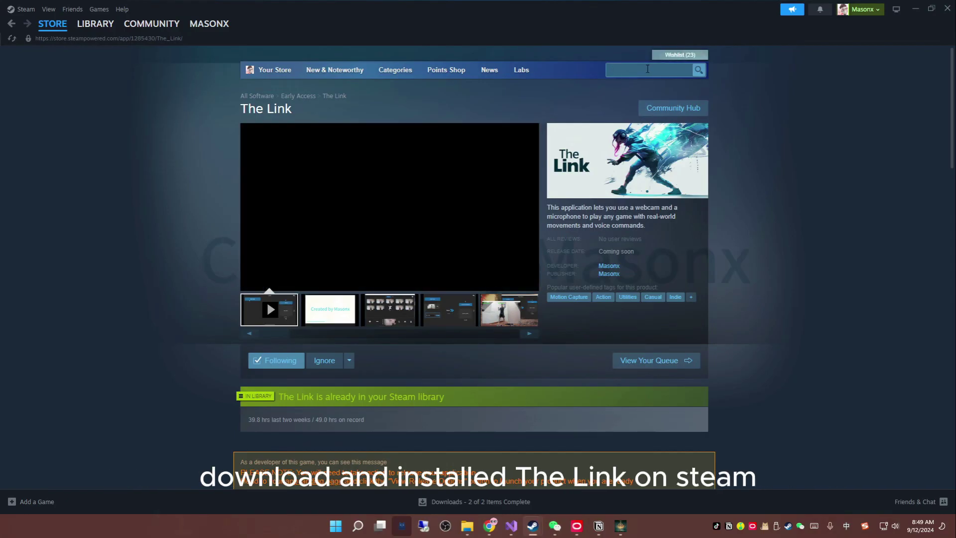
type("T")
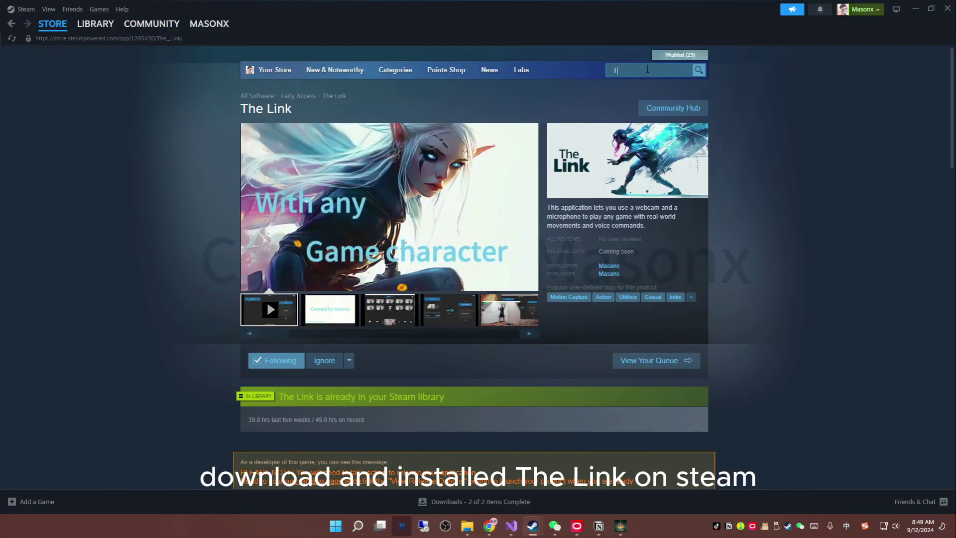
type("he link")
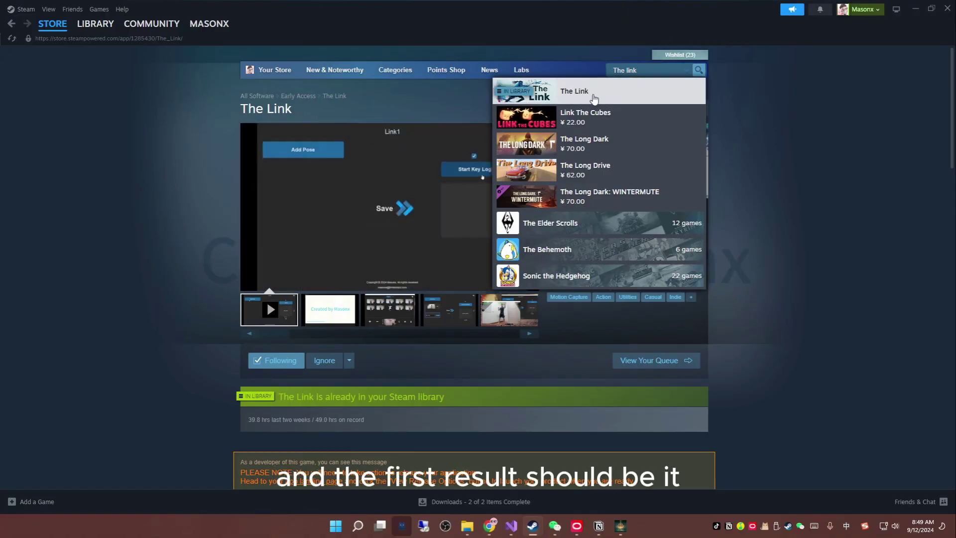
Review The Link's store page, including the Early Access notice, description and system requirements.
scroll(402, 195, "down", 7)
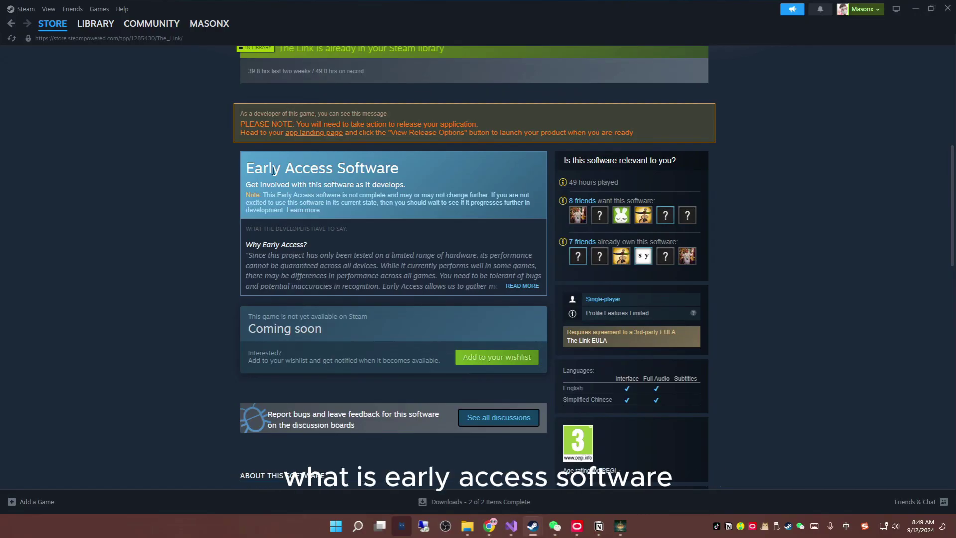
scroll(399, 193, "down", 9)
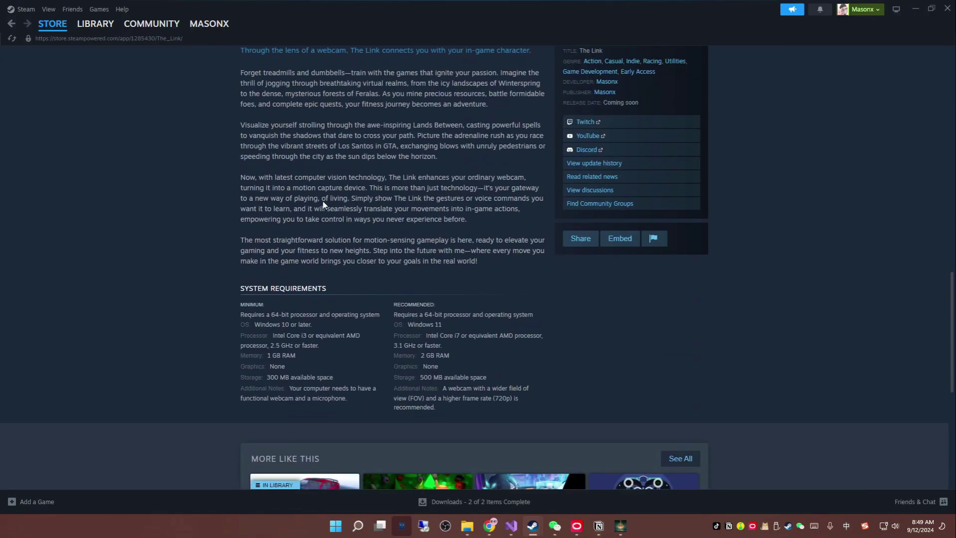
scroll(452, 193, "down", 3)
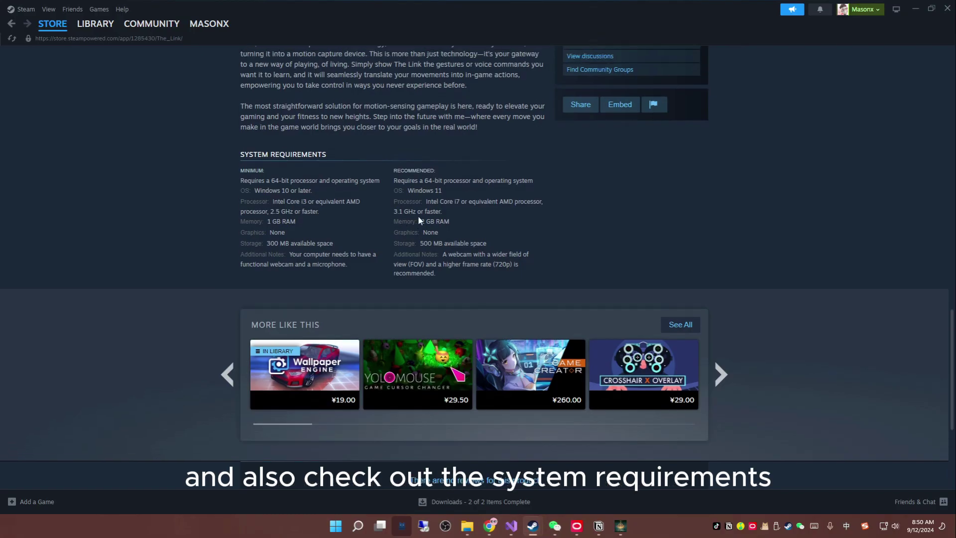
scroll(408, 208, "up", 6)
scroll(386, 235, "up", 7)
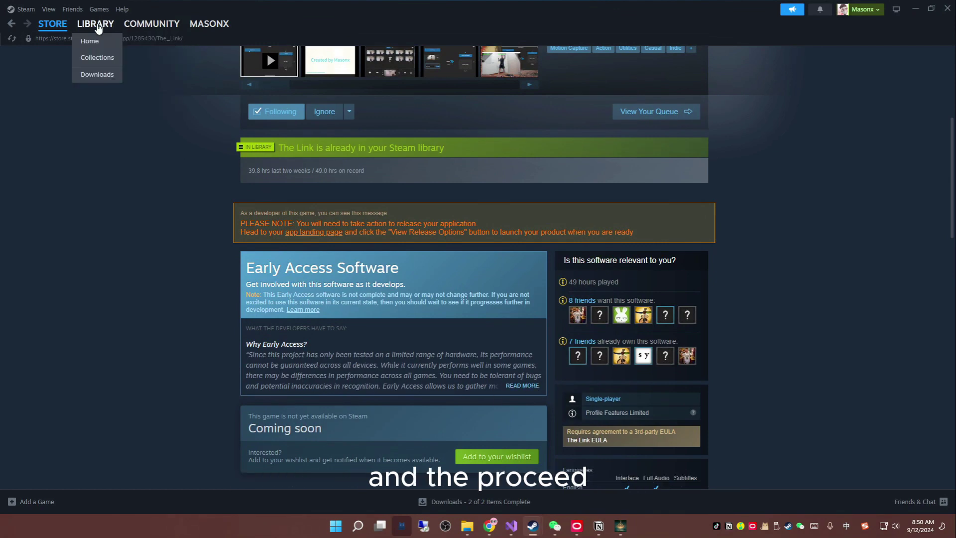
Find The Link in the Steam library by searching for "The link", and clear the search.
left_click(100, 25)
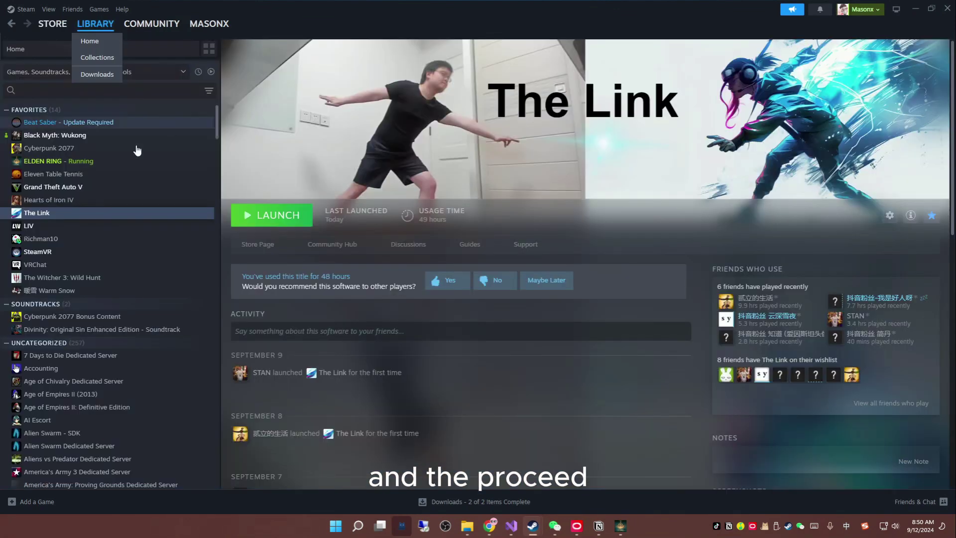
left_click(48, 91)
type("The link")
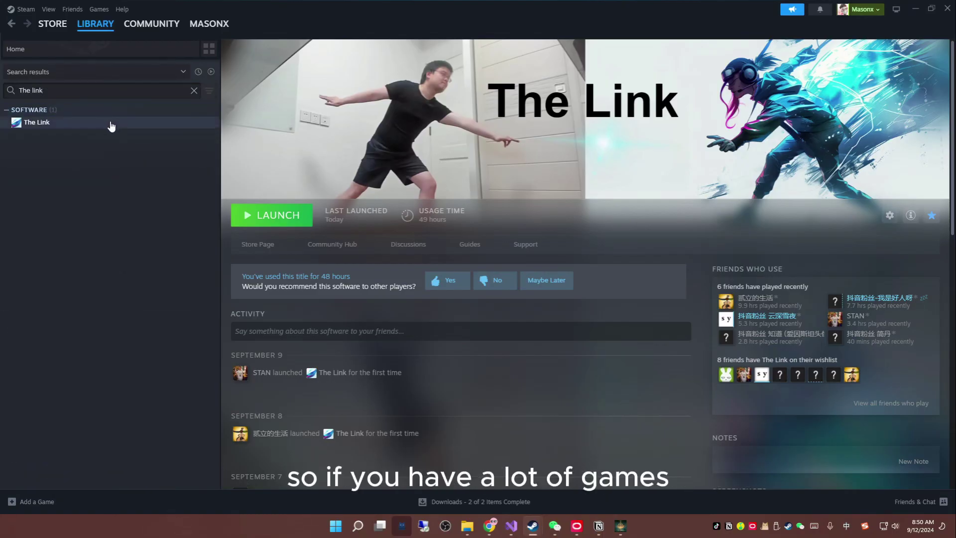
left_click(194, 92)
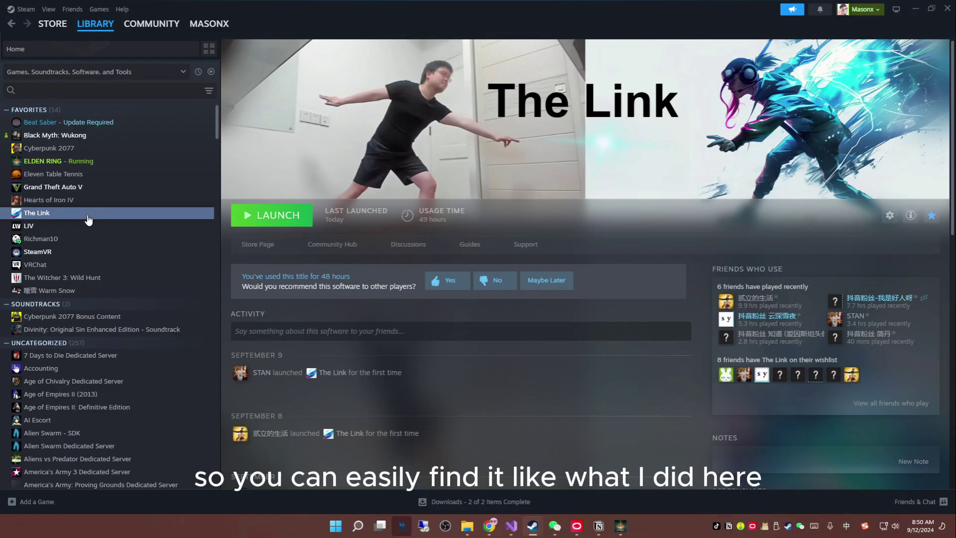
Check The Link's general properties in the library and close them.
right_click(133, 214)
left_click(164, 288)
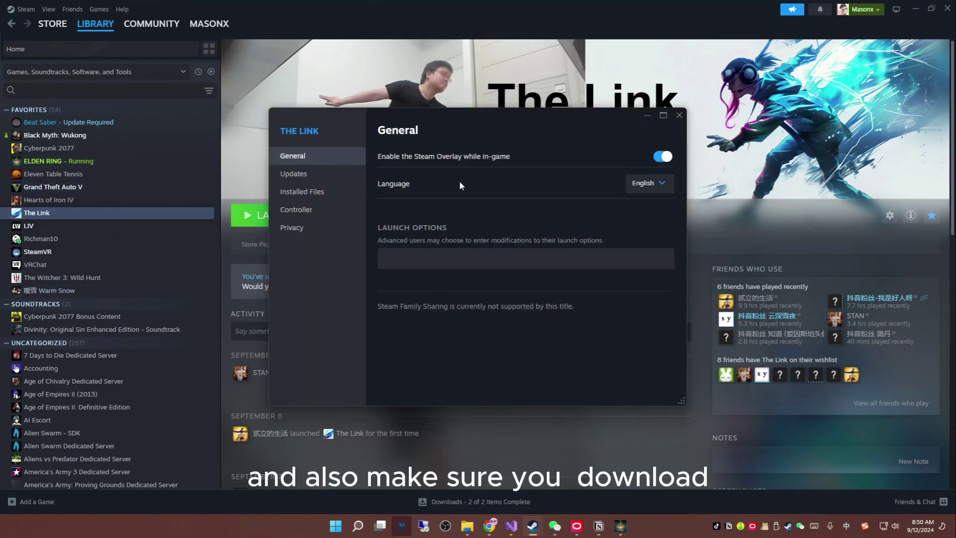
left_click(679, 117)
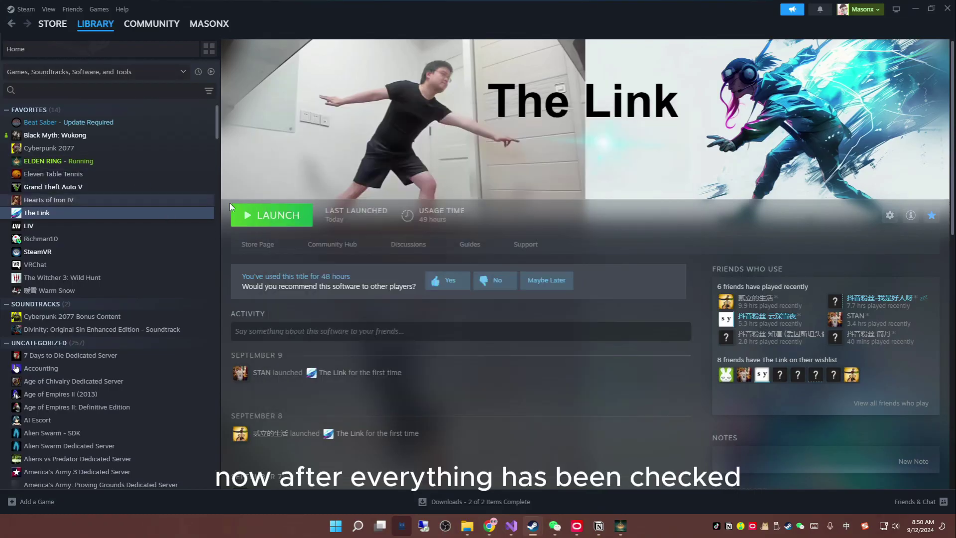
Launch The Link from the Steam library and dismiss its welcome window.
left_click(282, 219)
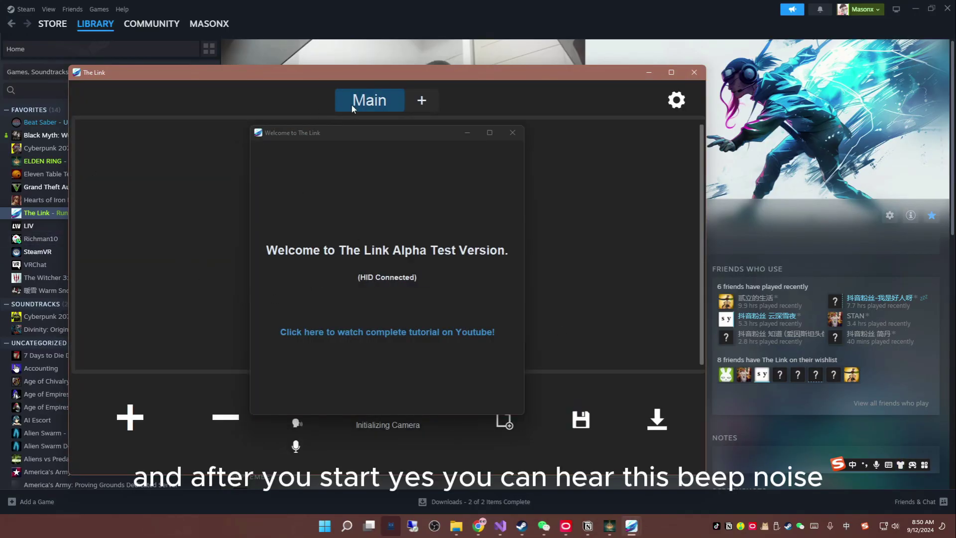
left_click_drag(348, 136, 335, 125)
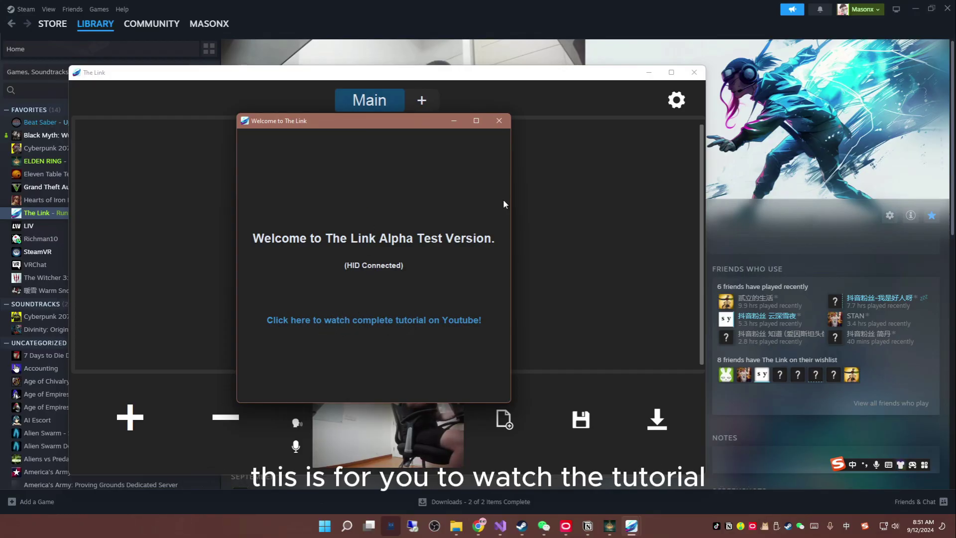
left_click(499, 120)
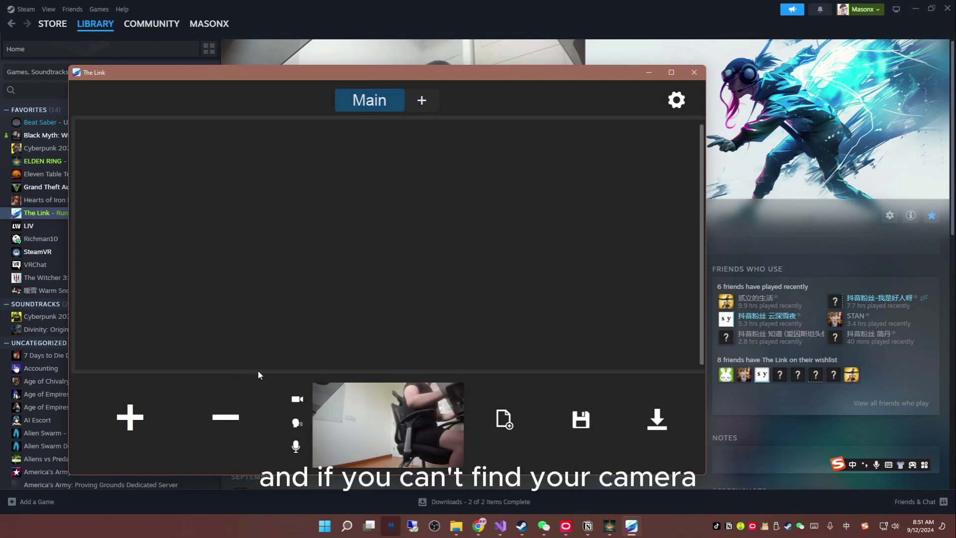
Check the camera devices available for The Link's webcam feed.
left_click(297, 399)
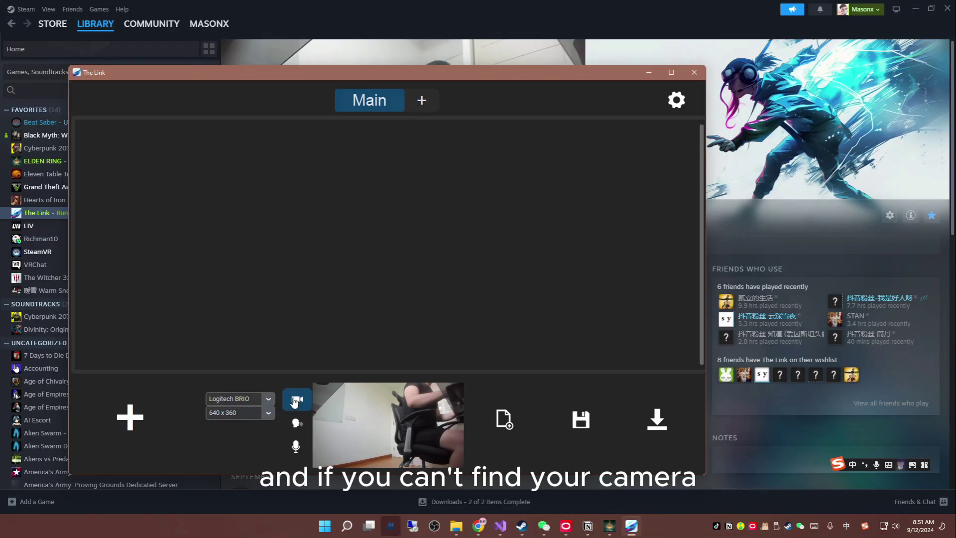
left_click(266, 399)
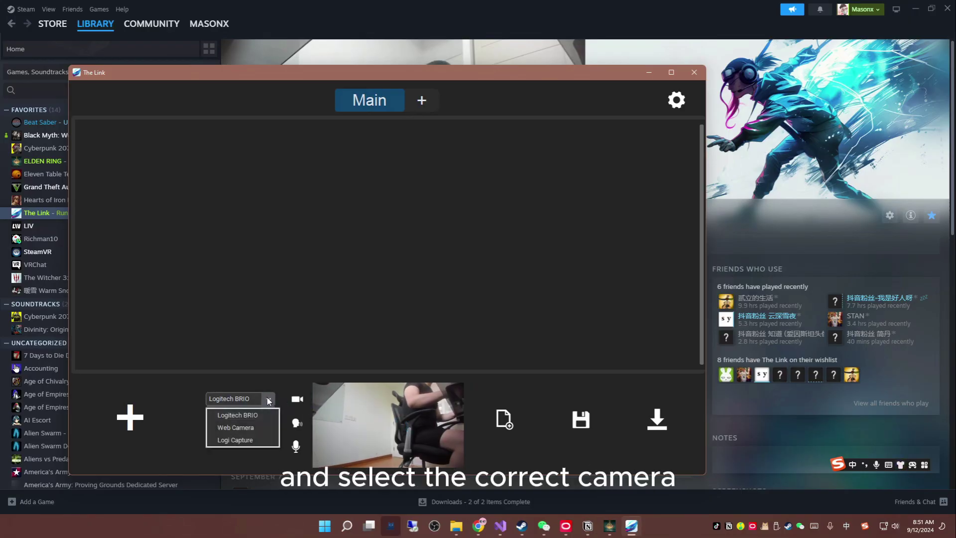
left_click(297, 398)
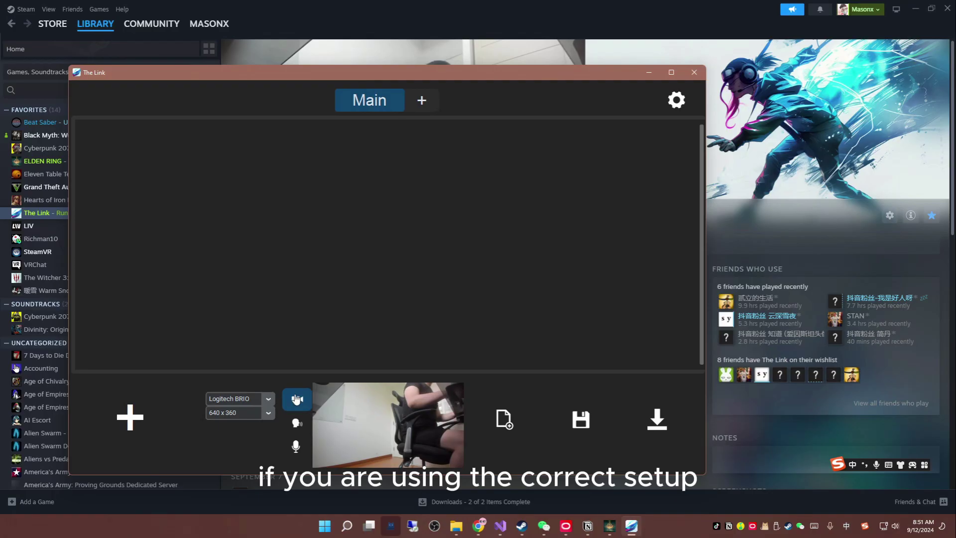
Open the Windows speech settings from The Link and check the speech language.
left_click(296, 423)
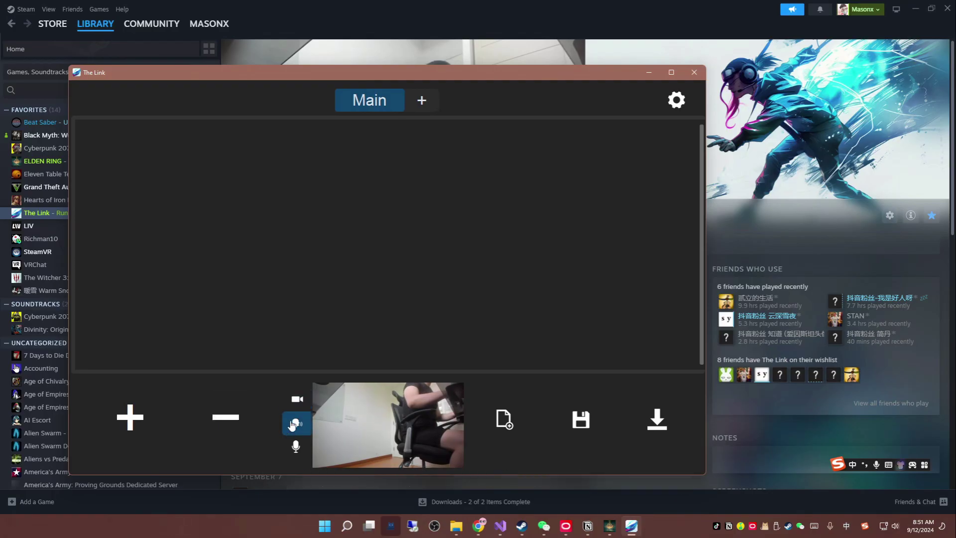
left_click(297, 446)
left_click(298, 424)
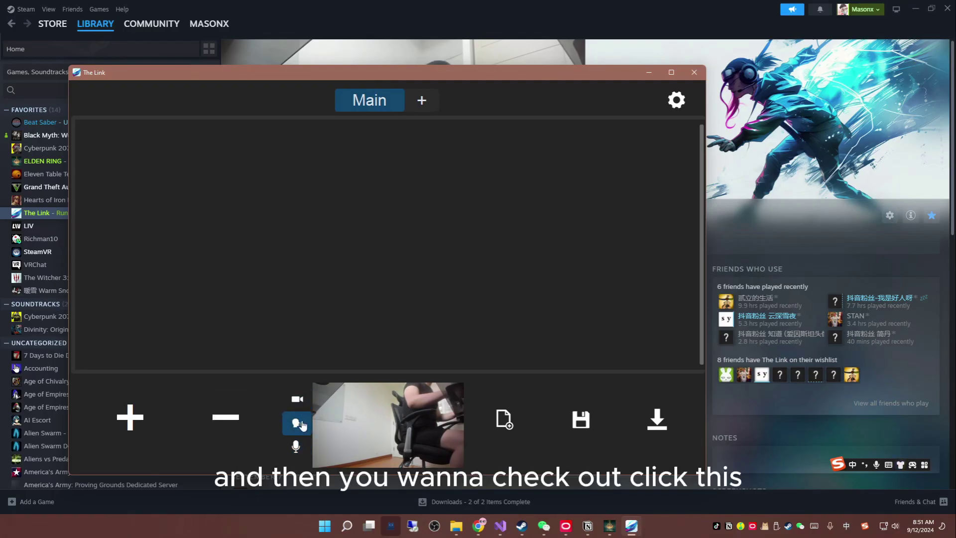
left_click(301, 424)
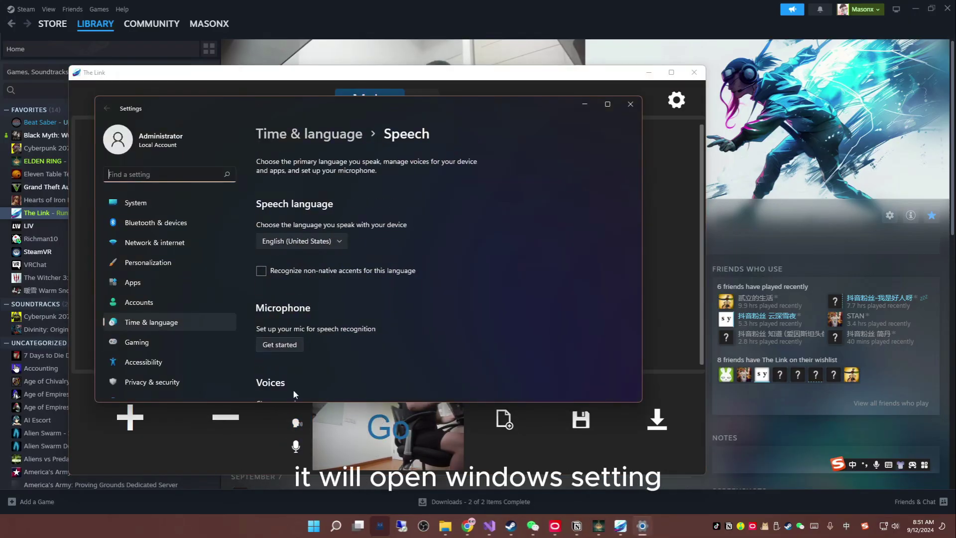
scroll(373, 210, "down", 1)
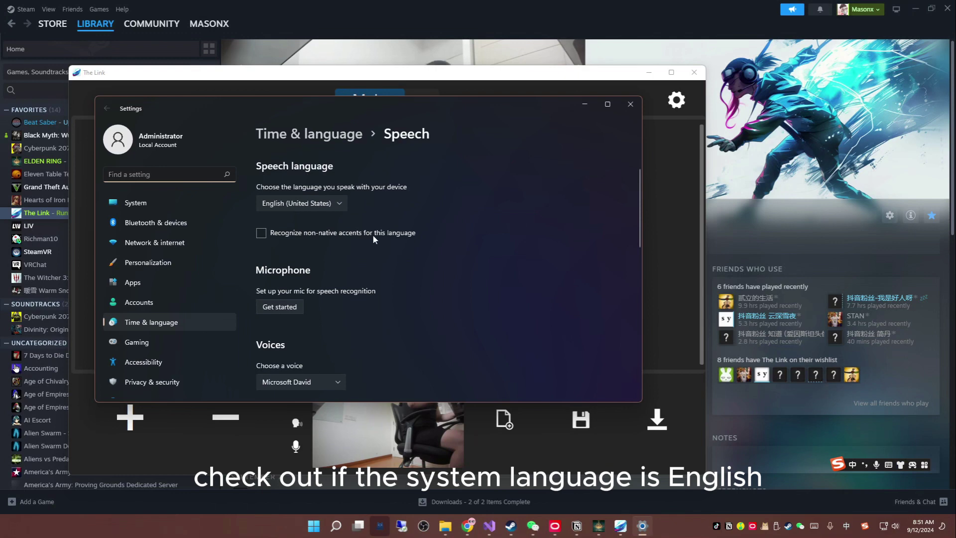
Review the voice management options and installed voice packages in the speech settings, and close Windows Settings.
scroll(373, 234, "down", 7)
scroll(448, 254, "down", 3)
scroll(419, 252, "up", 3)
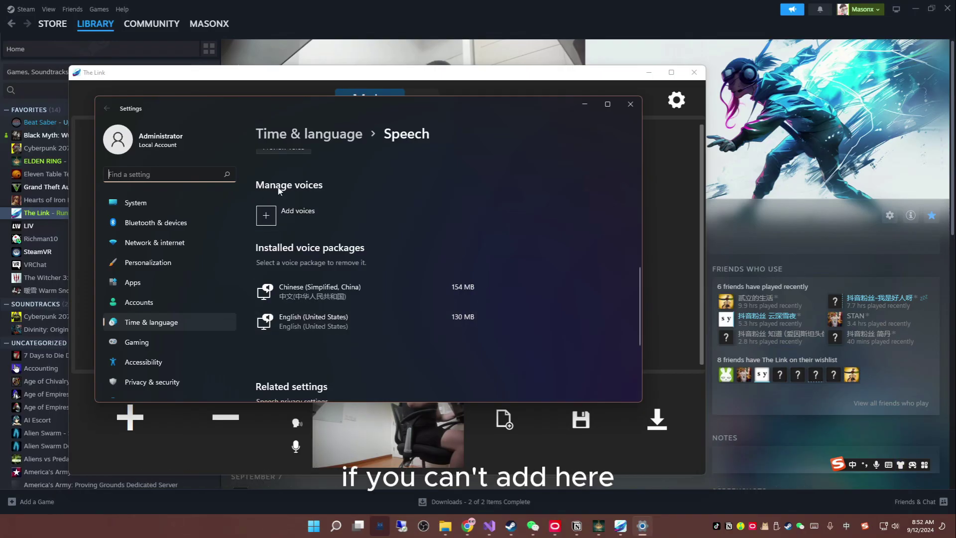
scroll(387, 321, "down", 2)
scroll(427, 336, "up", 3)
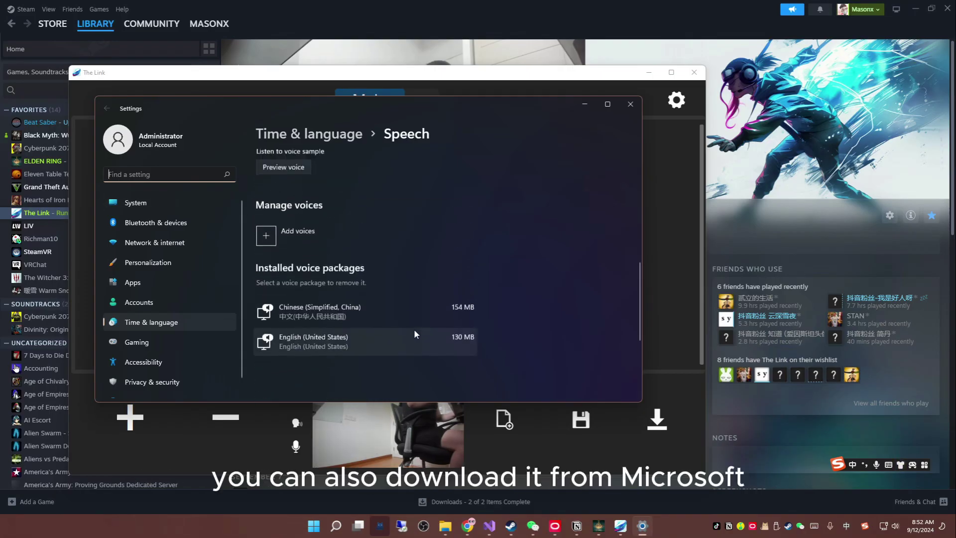
scroll(401, 295, "up", 5)
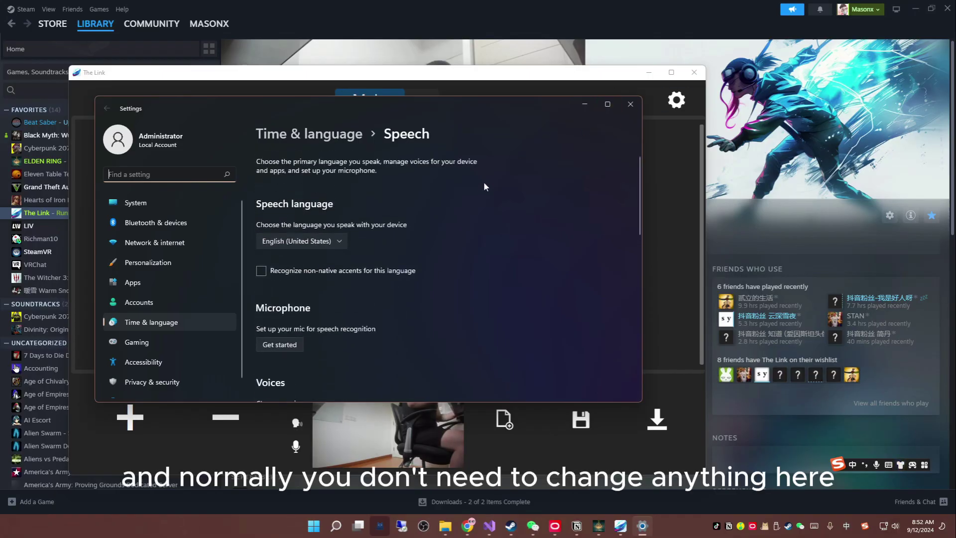
scroll(495, 245, "down", 1)
scroll(506, 246, "up", 2)
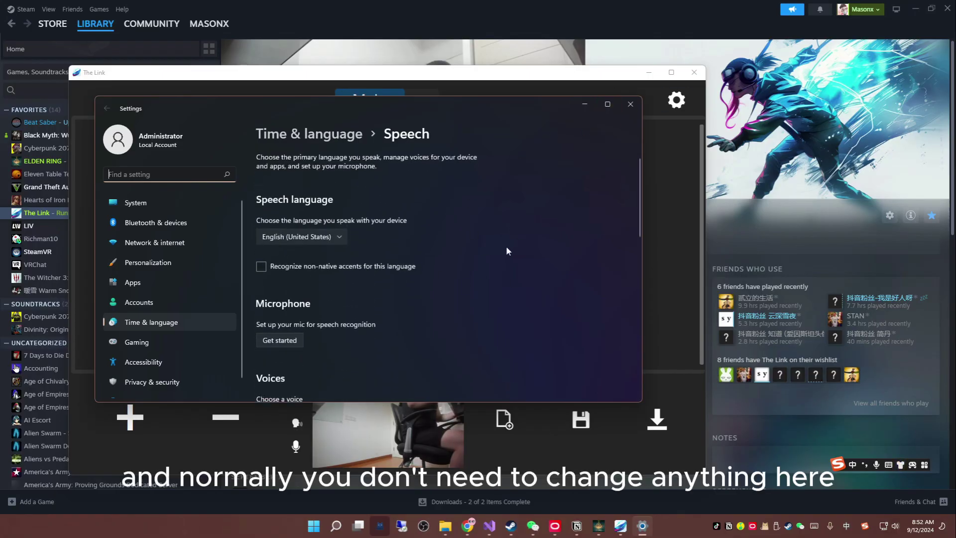
left_click(631, 104)
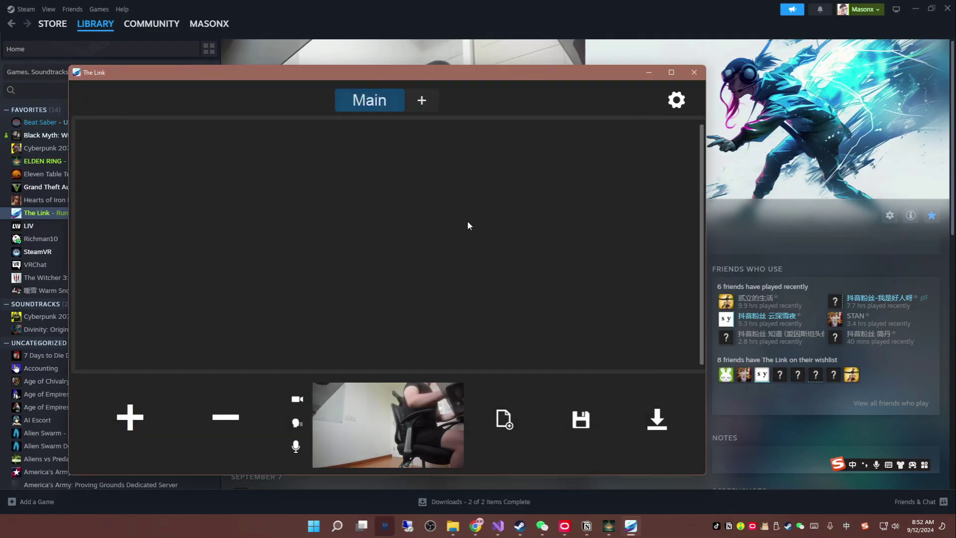
Open the Windows sound settings from The Link, check the default input microphone, and close them.
left_click(298, 449)
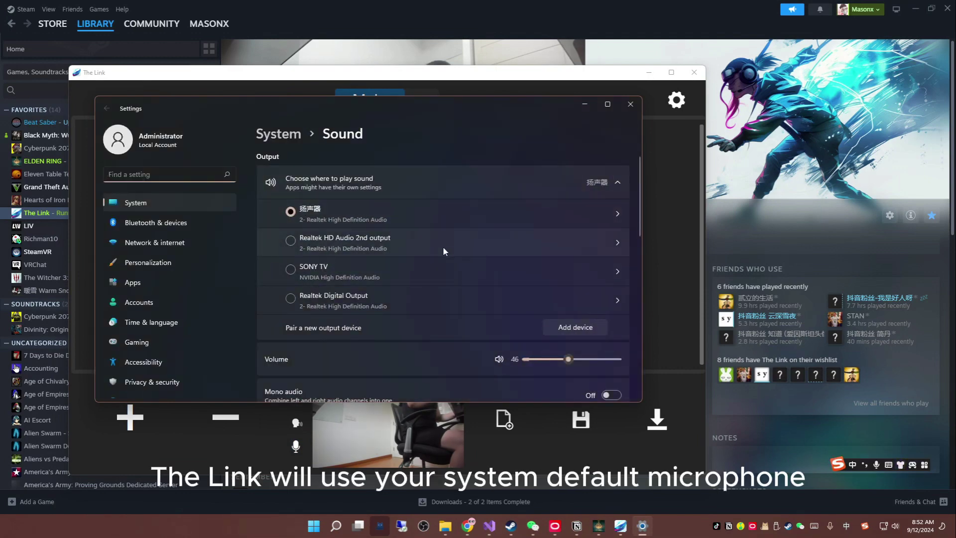
scroll(423, 243, "down", 5)
scroll(419, 249, "down", 1)
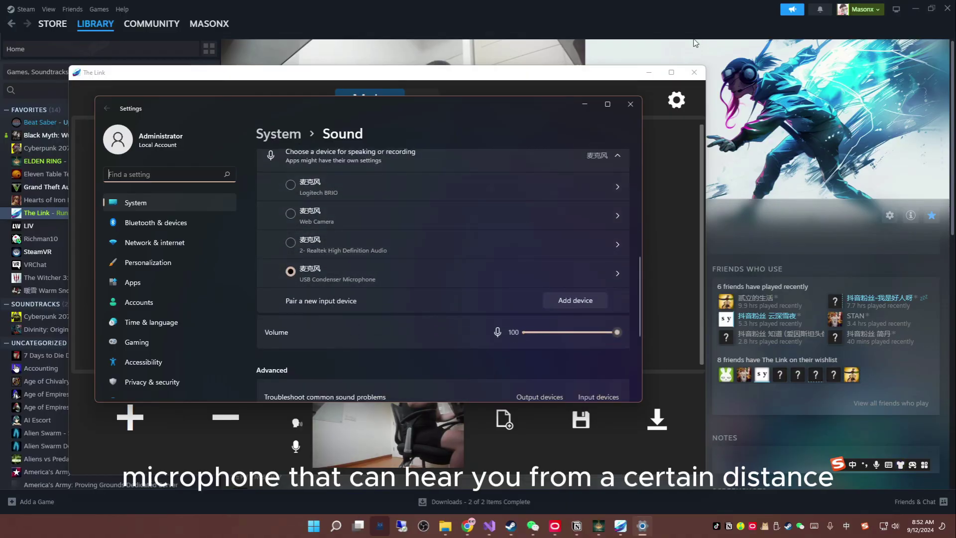
left_click(629, 104)
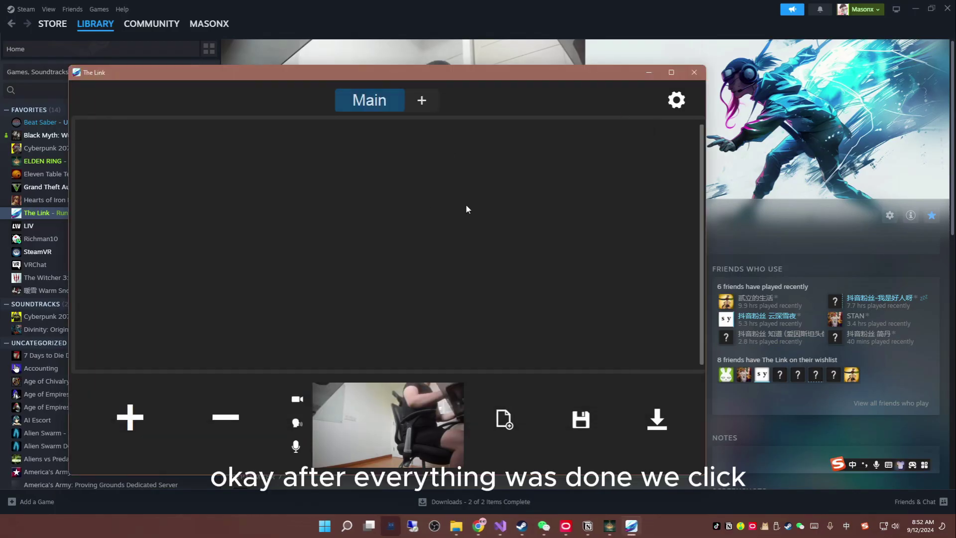
Open The Link's System Voice settings to show the default voice commands.
mouse_move(367, 431)
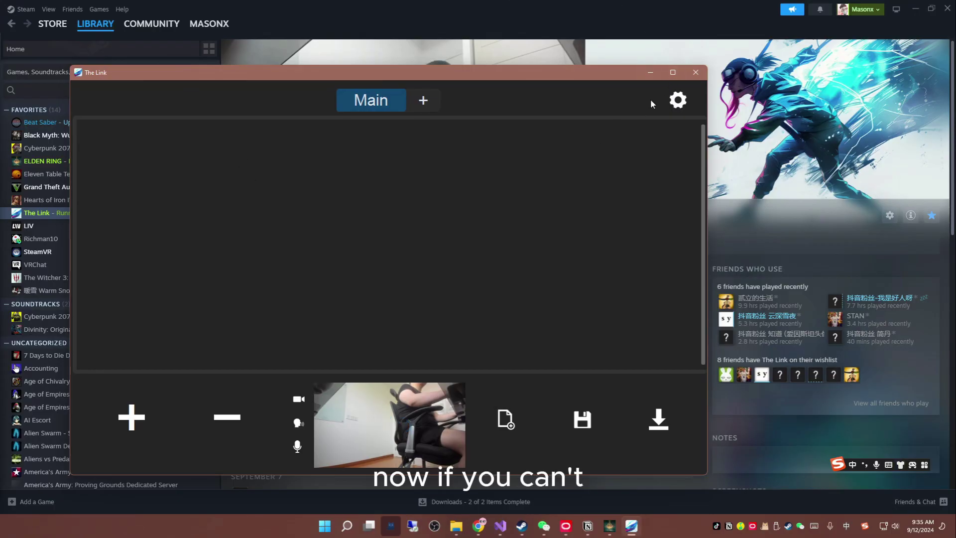
left_click(678, 100)
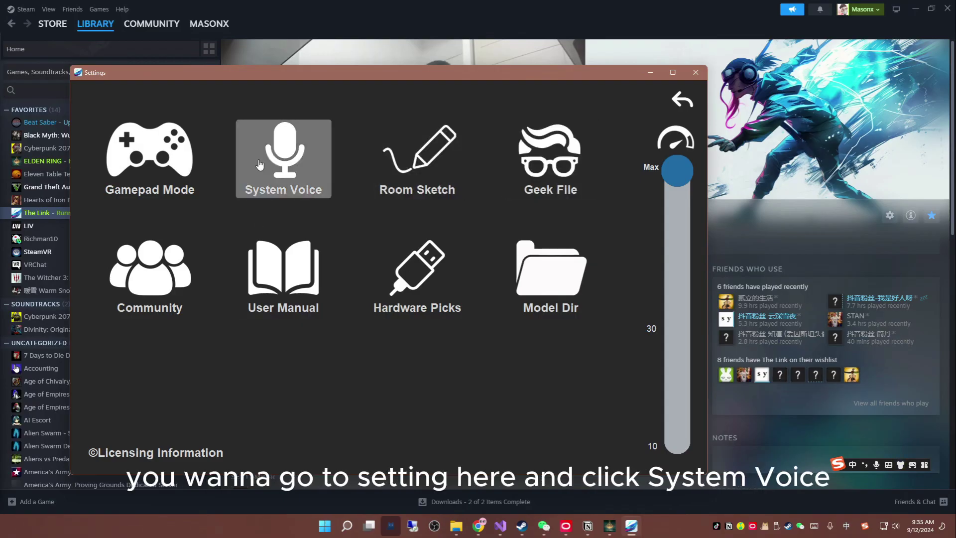
left_click(298, 178)
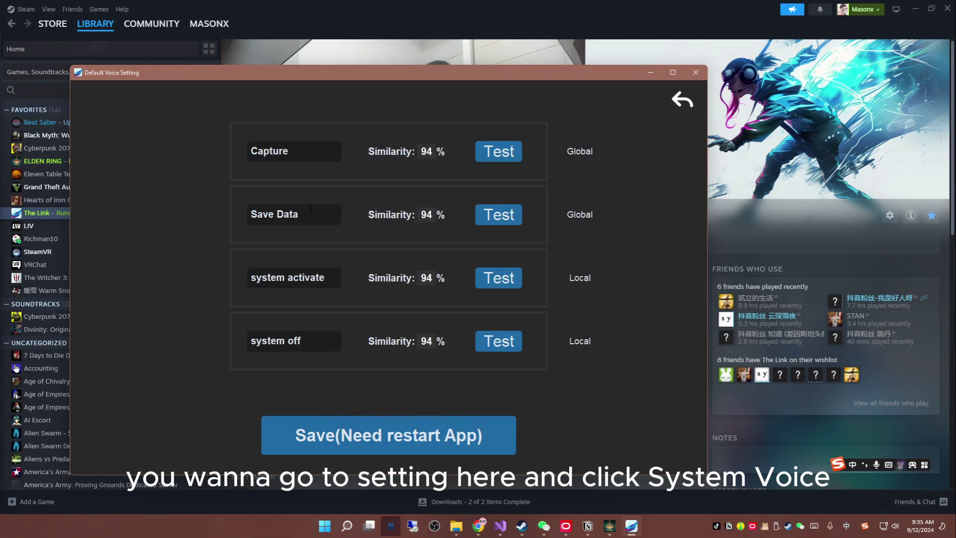
Lower the Capture command's similarity to 85%, test it, and select its command word for editing.
double_click(427, 153)
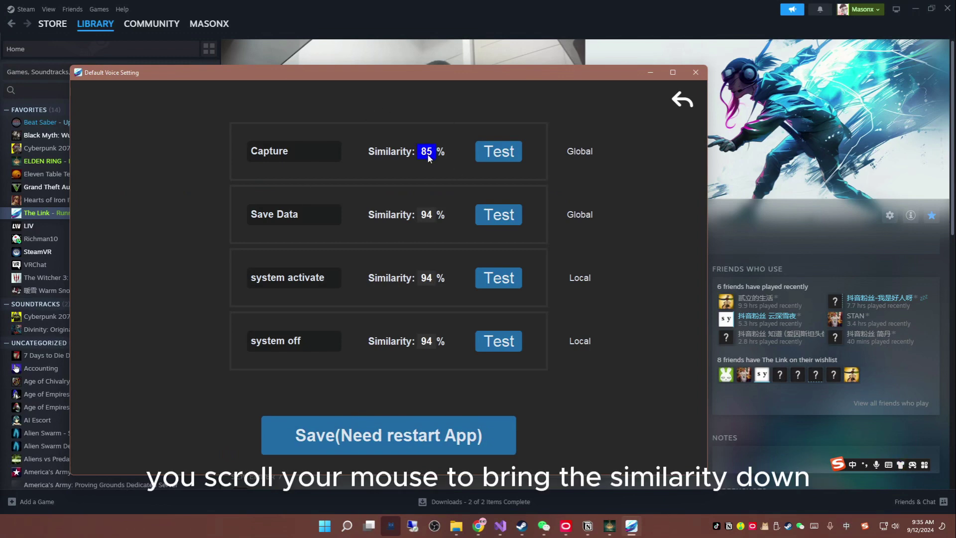
left_click(501, 153)
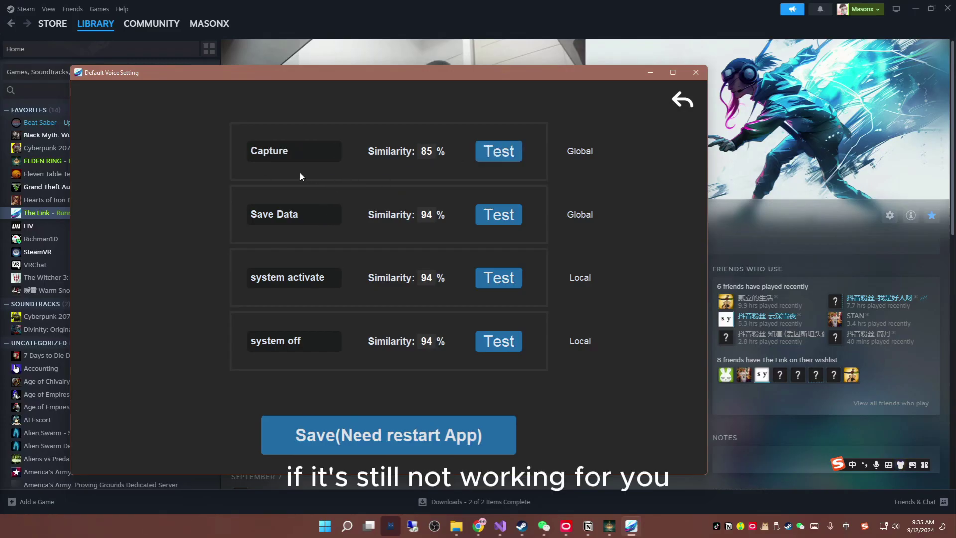
double_click(304, 149)
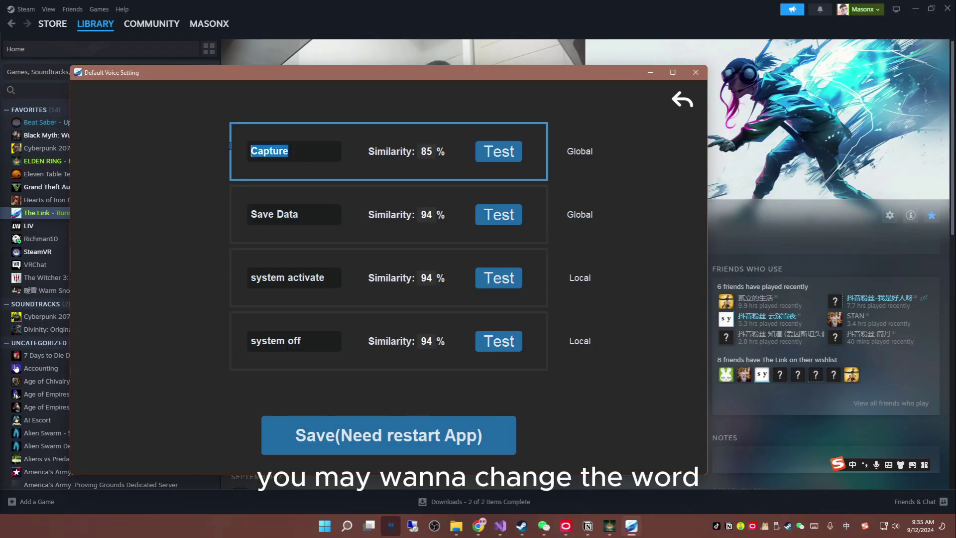
left_click_drag(289, 151, 442, 164)
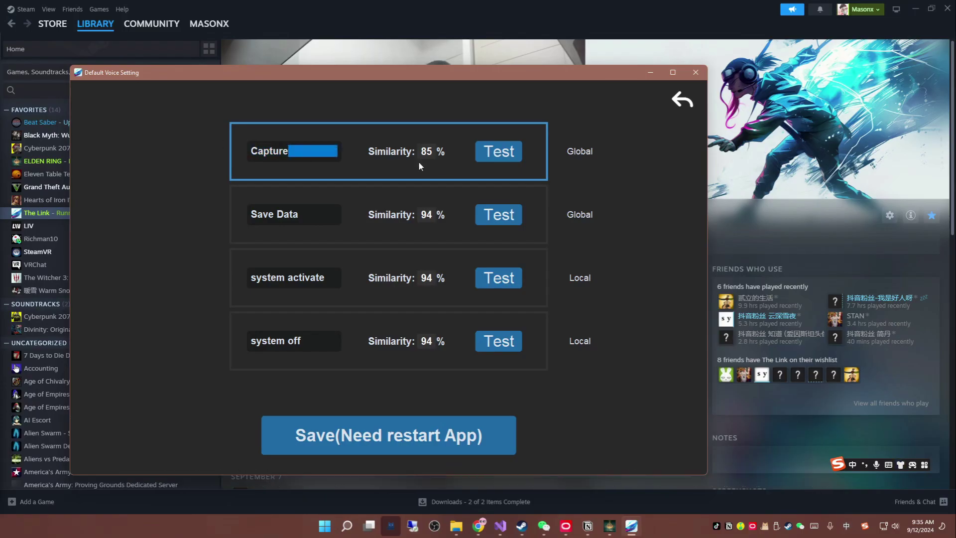
left_click(311, 153)
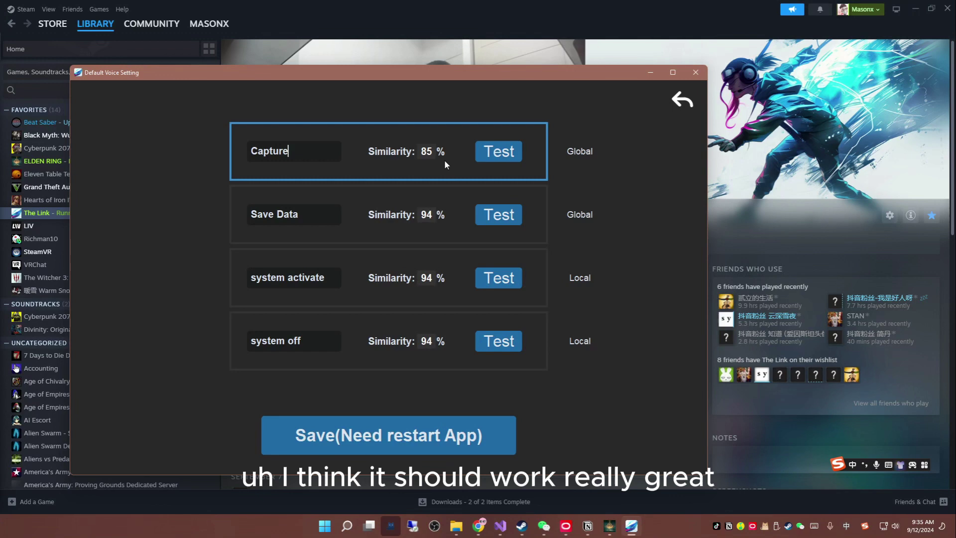
Set the Capture command's similarity to 94%, save the default voice settings, and return to the Main page.
double_click(425, 152)
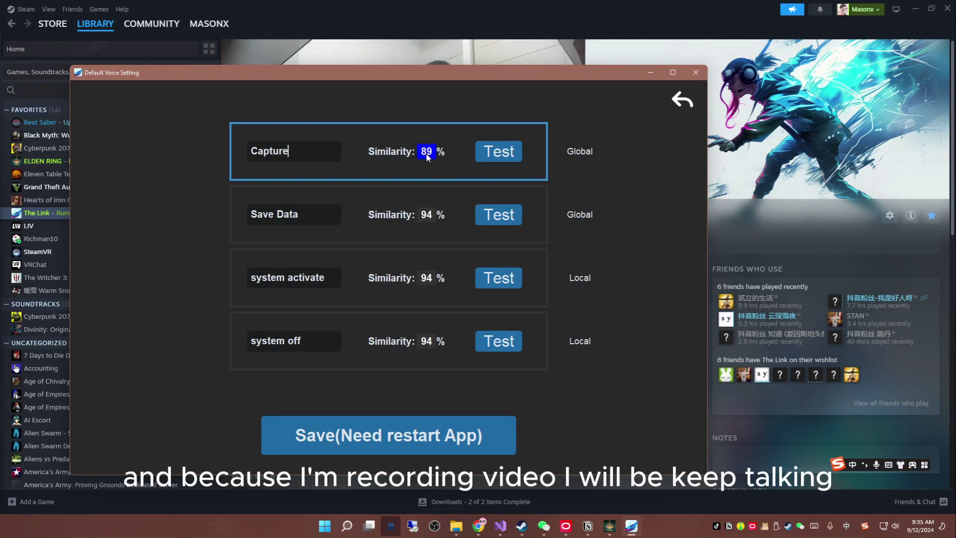
scroll(427, 158, "up", 2)
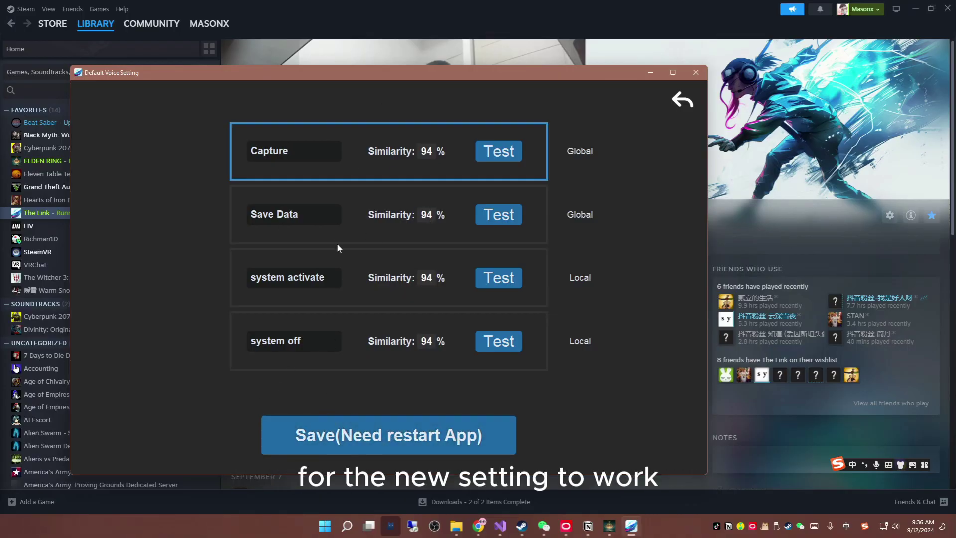
left_click(348, 431)
left_click(696, 97)
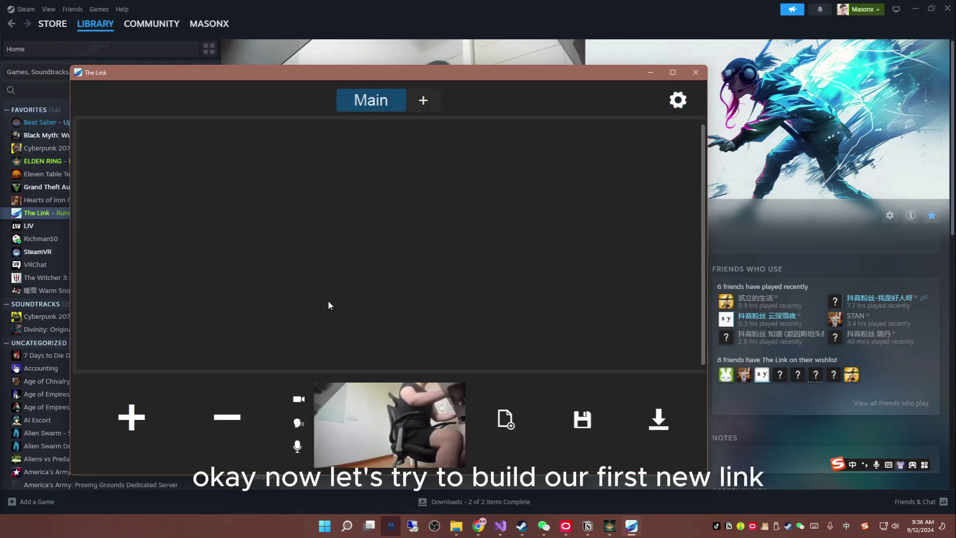
Add four new links to the Main page, delete three of them, and add one more.
left_click(137, 424)
left_click(138, 424)
left_click(138, 424)
left_click(137, 424)
left_click(223, 420)
left_click(223, 420)
left_click(222, 420)
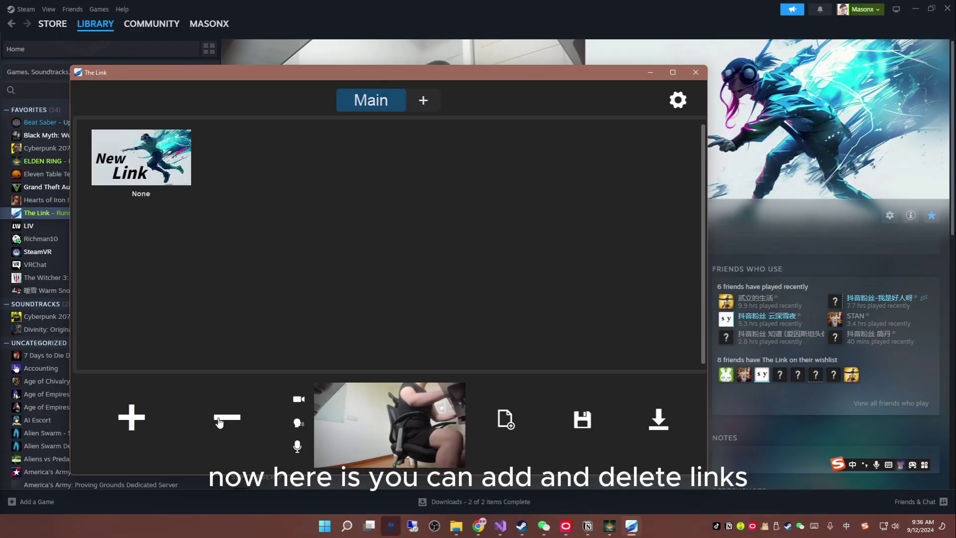
left_click(132, 417)
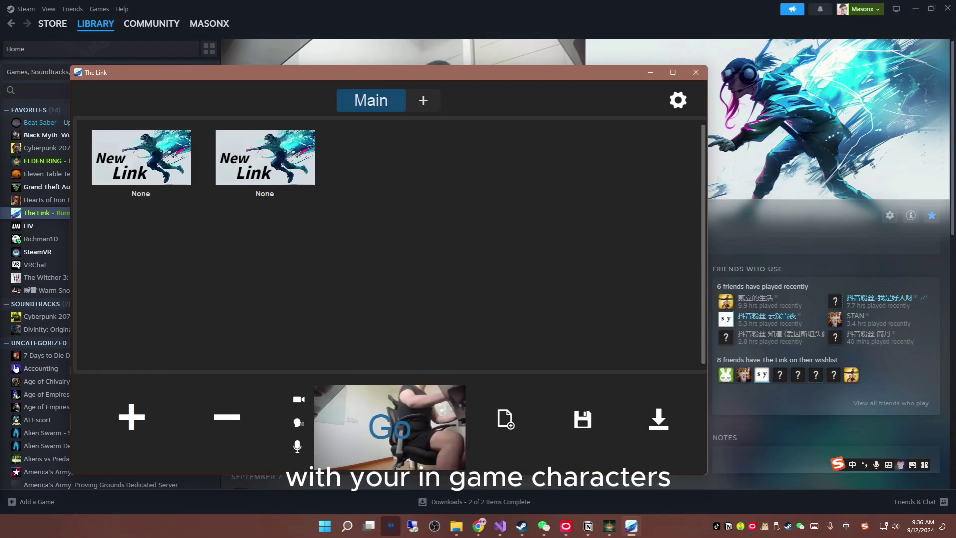
Bring up the Elden Ring window, open the first link, and record a left mouse click as its input.
left_click(610, 526)
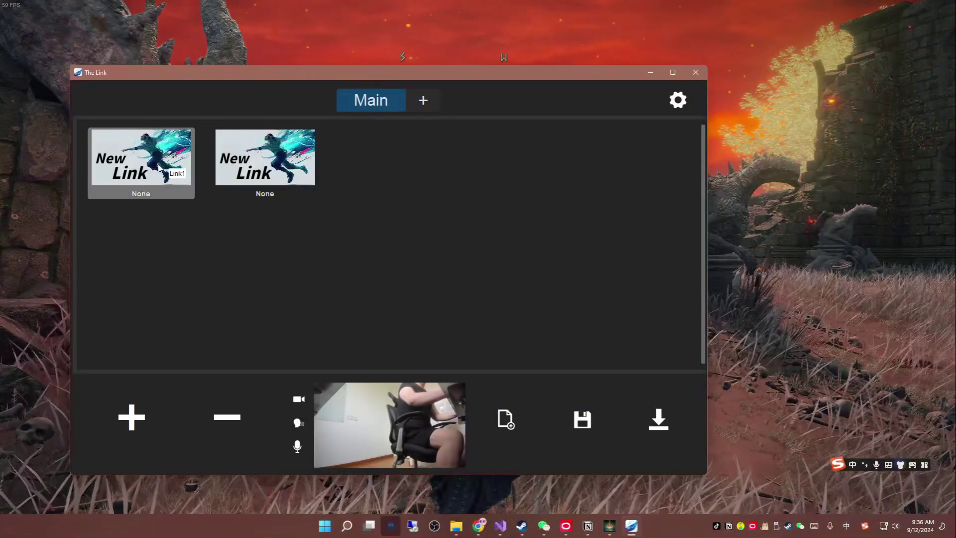
left_click(158, 169)
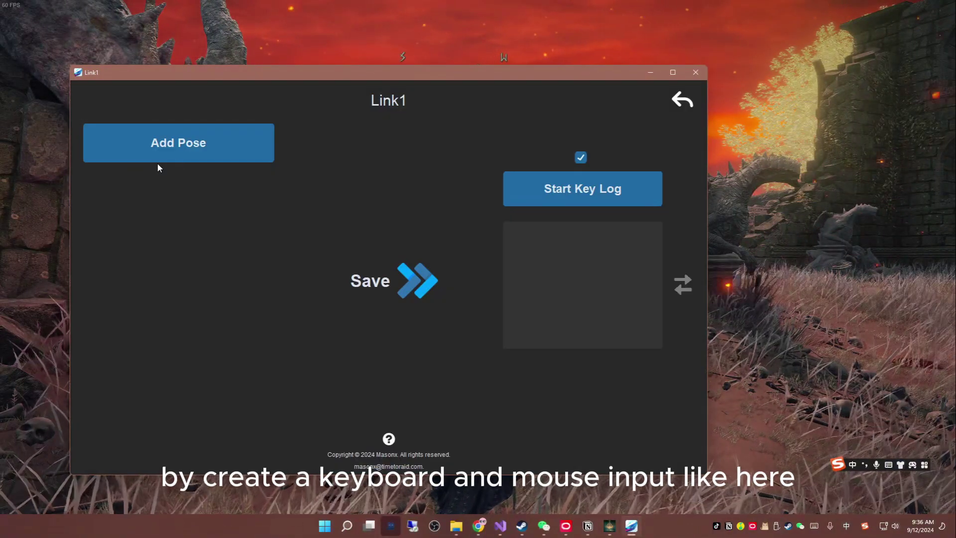
left_click(581, 197)
left_click(587, 267)
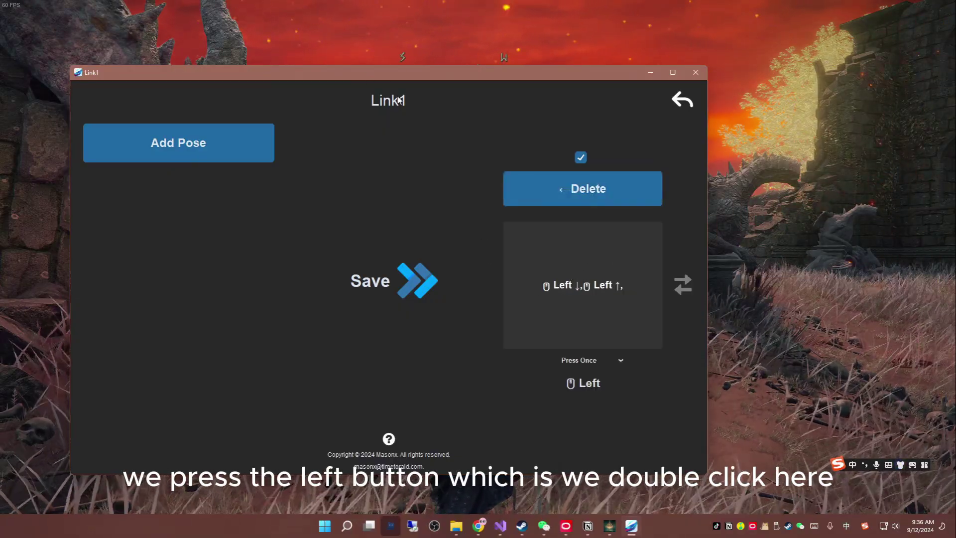
Rename the link as "Light attack".
double_click(390, 99)
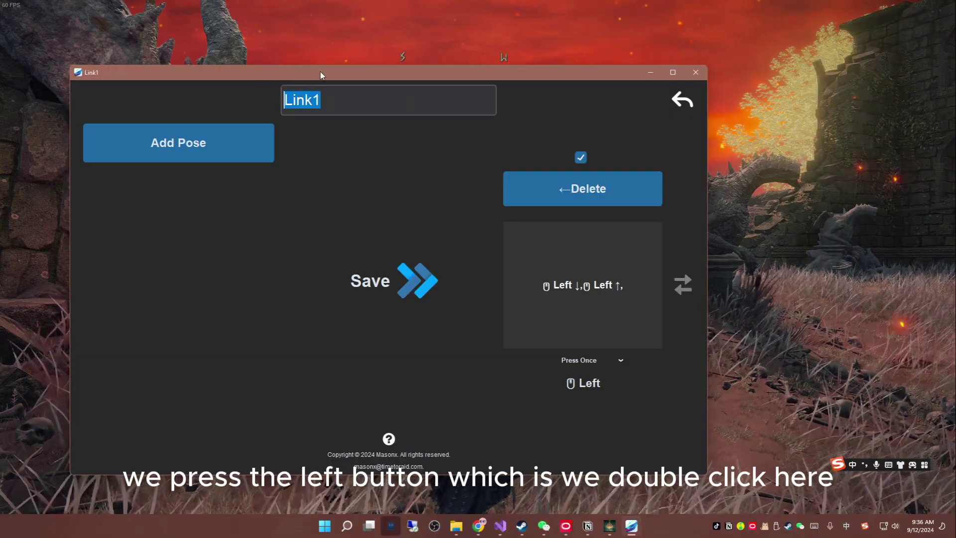
type("Light")
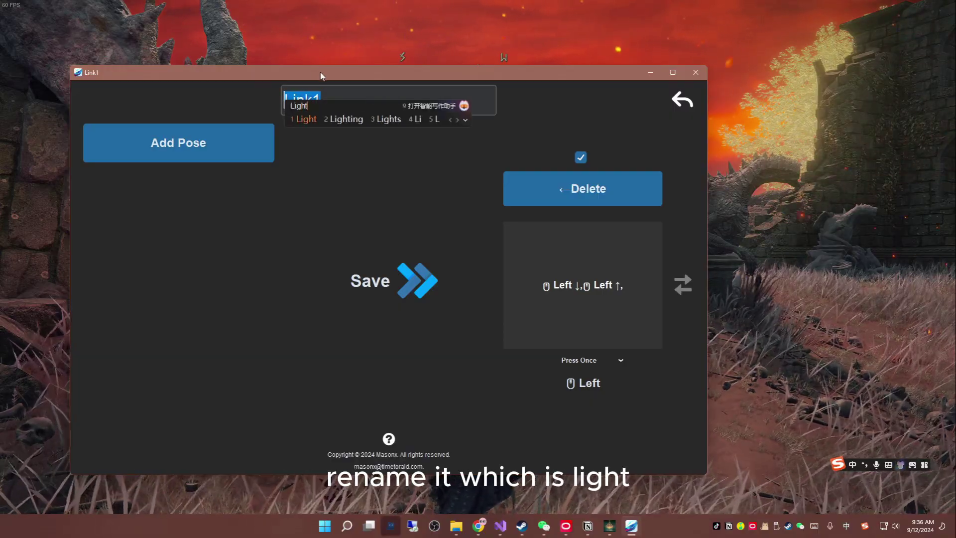
key("space")
type("a")
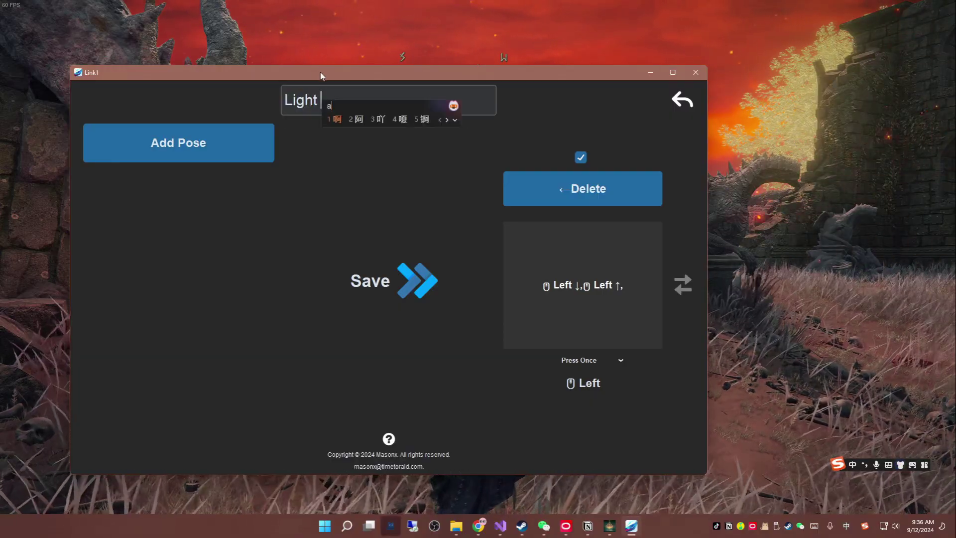
type("ttack")
key("space")
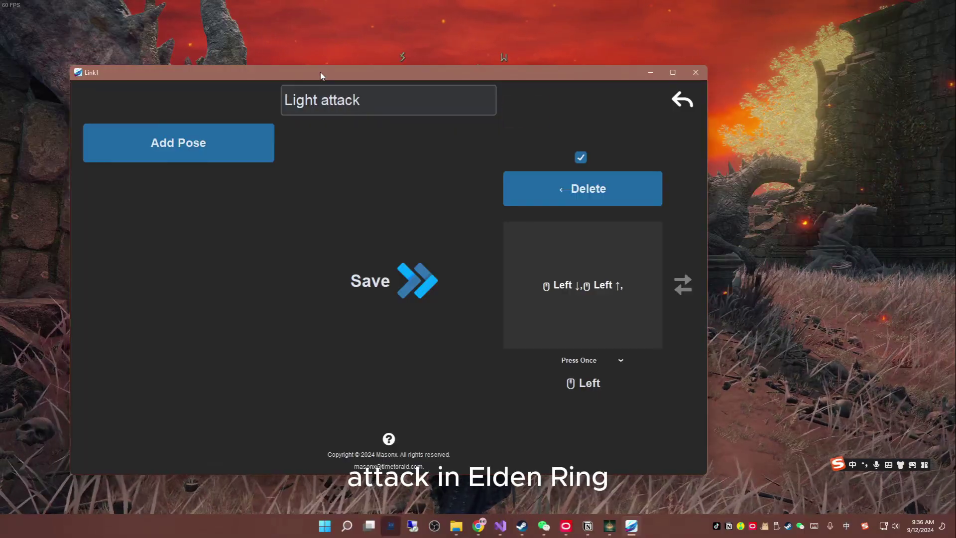
left_click(302, 205)
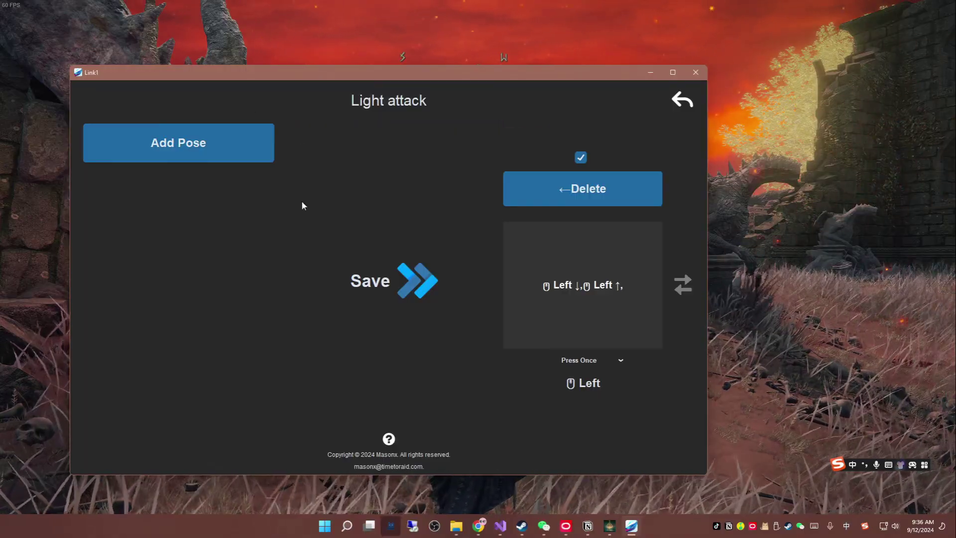
Capture a pose tracking only the Right Arm for the Light attack link and set its similarity to 98%.
left_click(171, 156)
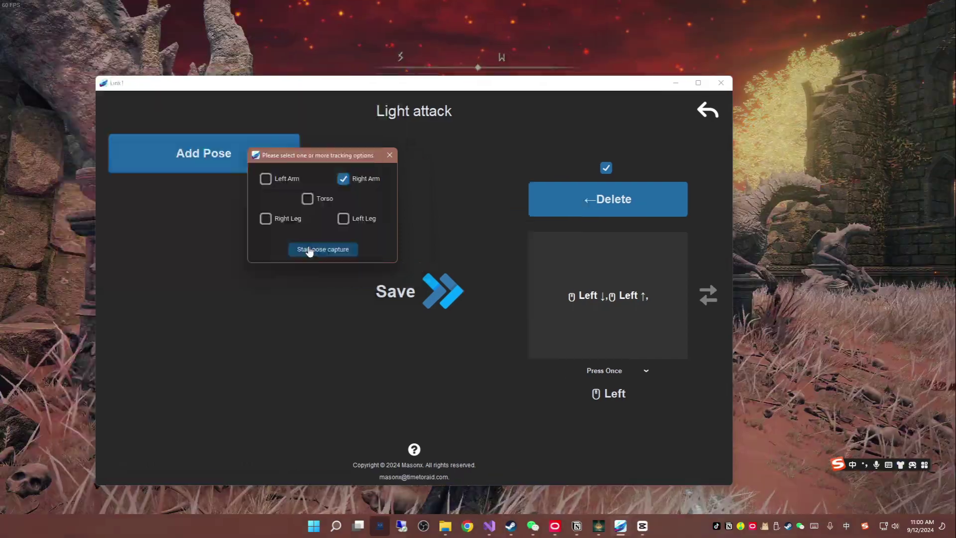
left_click(323, 249)
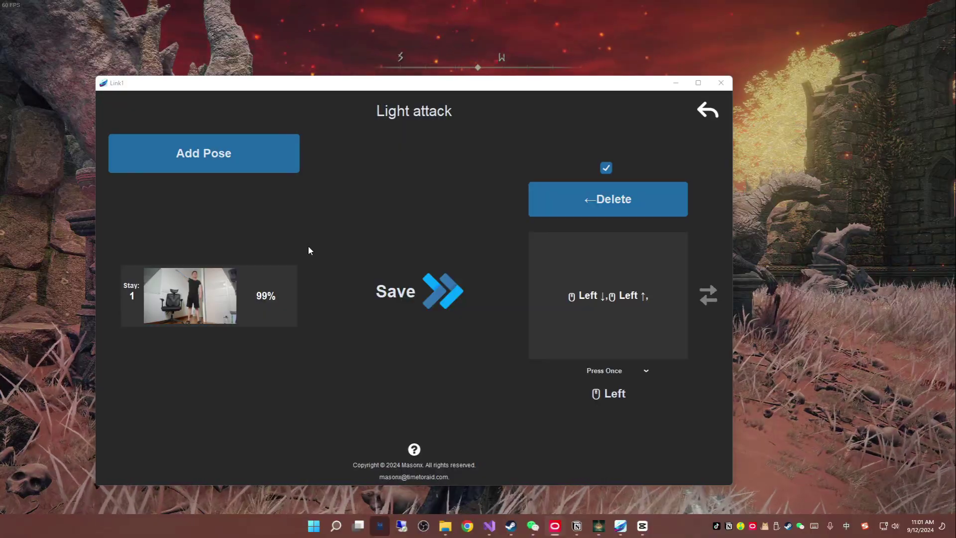
mouse_move(285, 318)
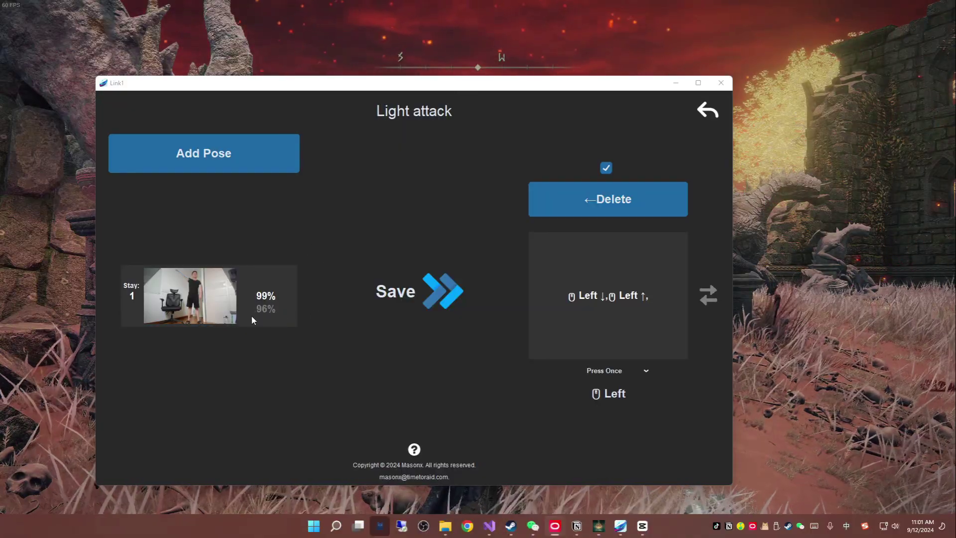
mouse_move(268, 301)
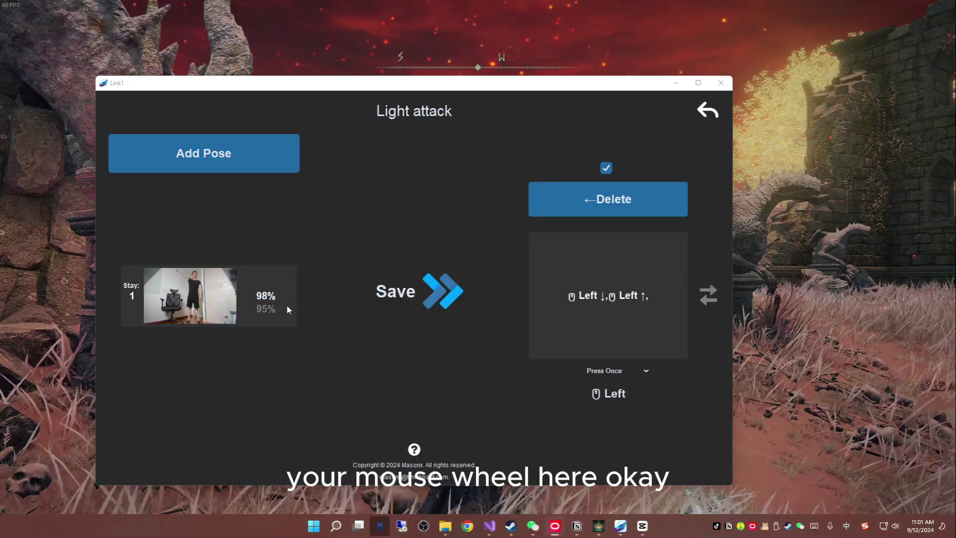
Save the Light attack link and start motion control from the Main page.
left_click(437, 312)
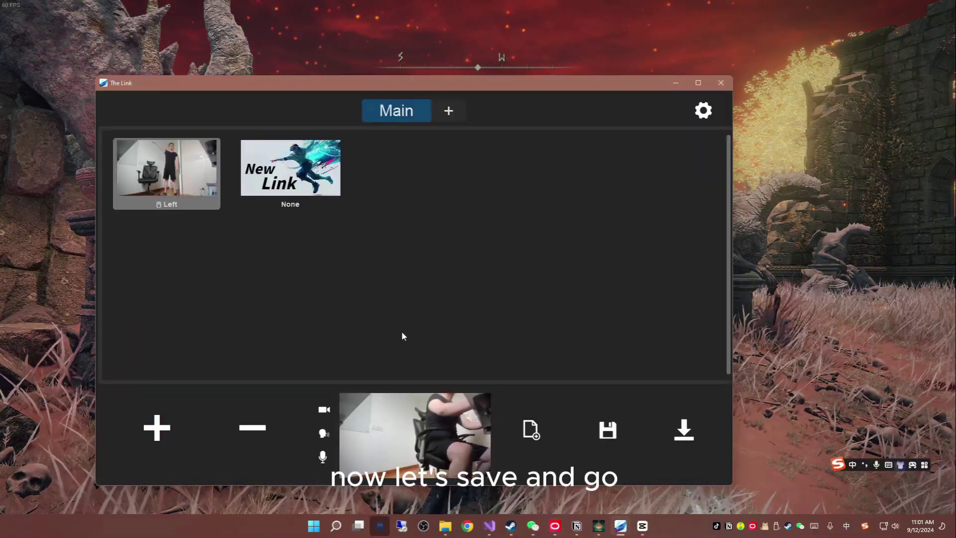
left_click(417, 439)
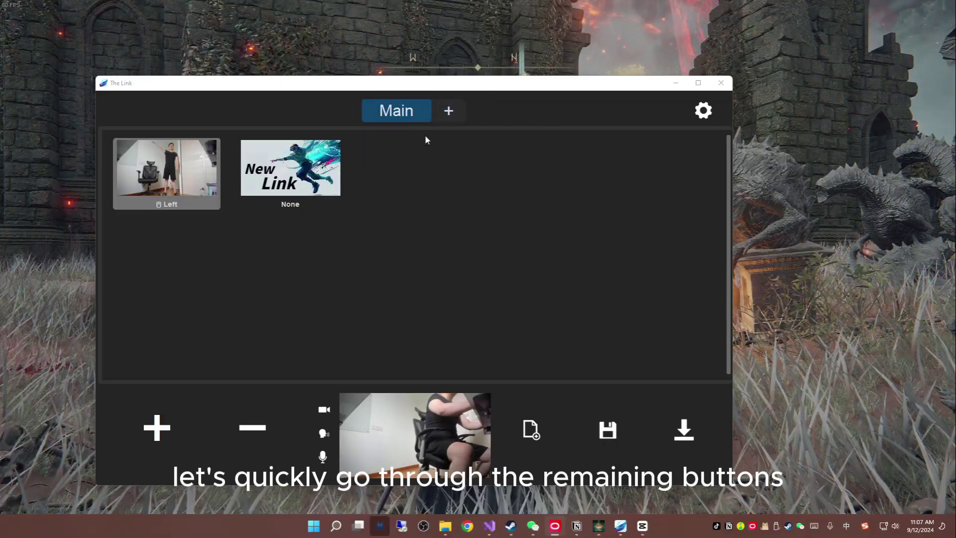
Create a new link page named "movement".
left_click(450, 113)
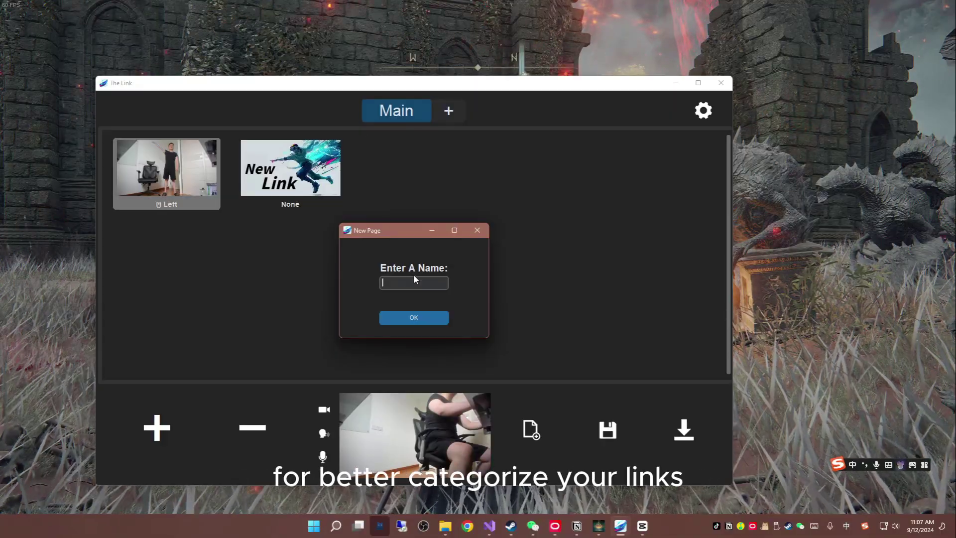
type("movem")
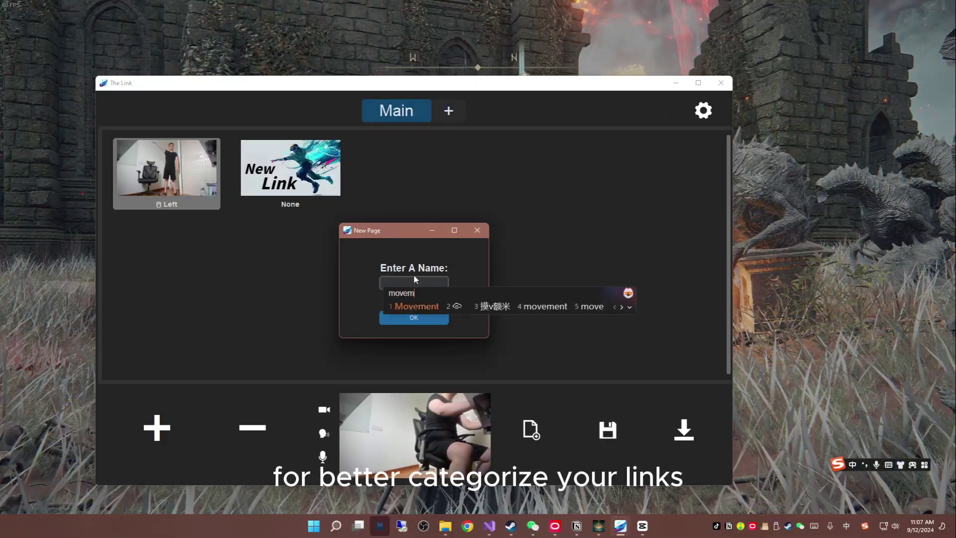
type("ent")
key("Return")
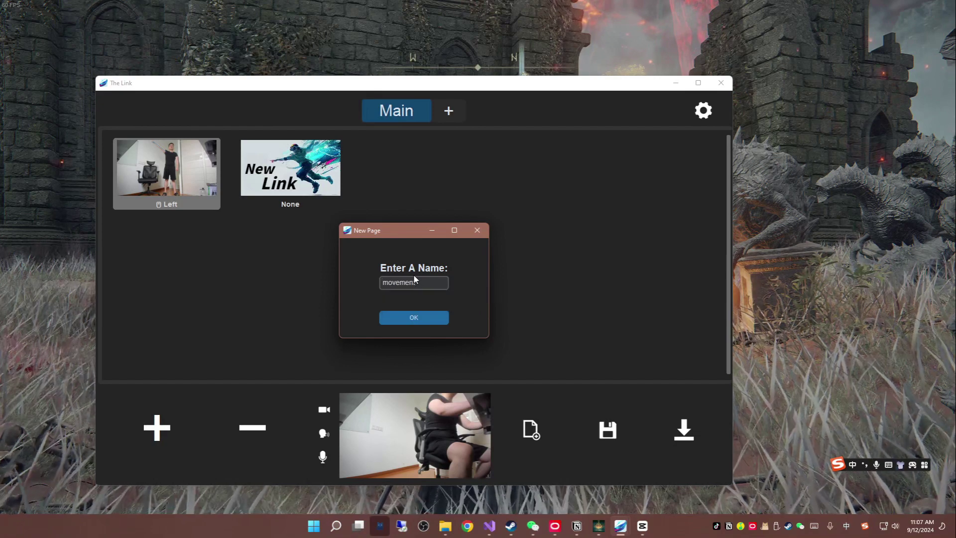
left_click(413, 321)
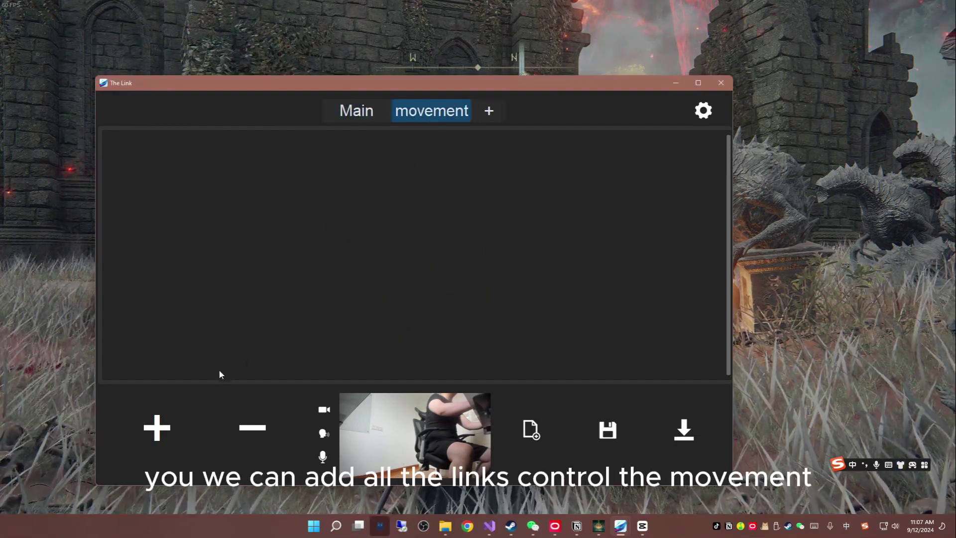
Add three new links to the movement page.
left_click(156, 427)
left_click(157, 427)
left_click(157, 427)
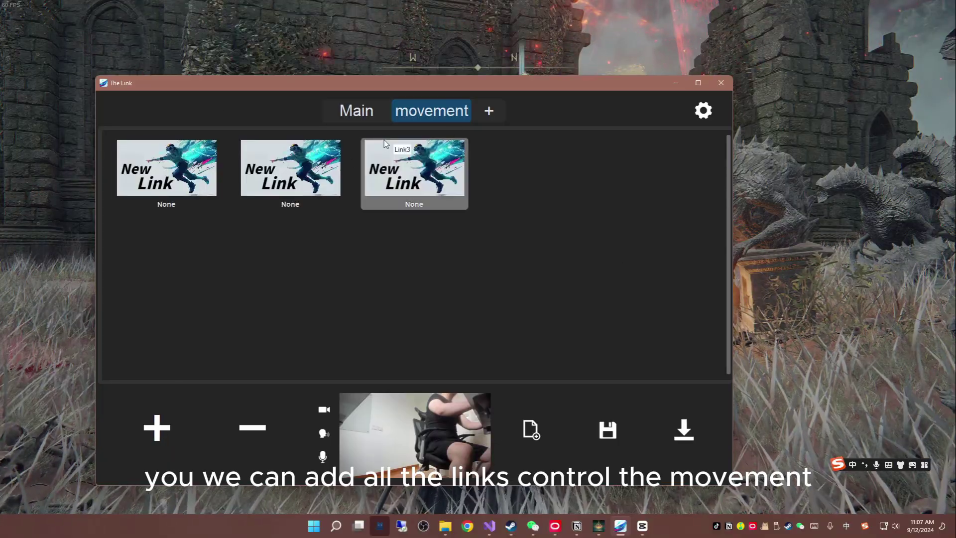
Check the movement page's Enable, Disable, Rename and Delete options, dismiss them, and switch to the Main page.
right_click(432, 107)
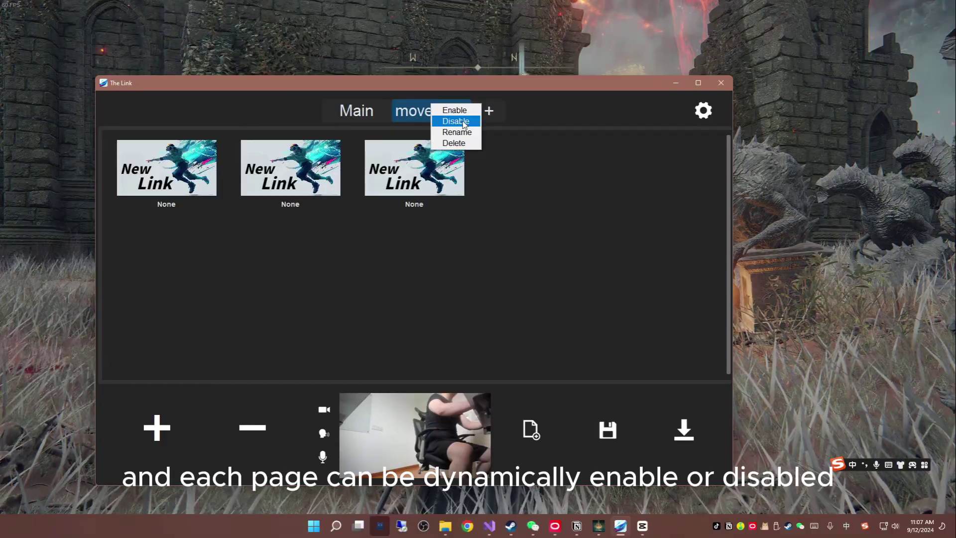
left_click(329, 199)
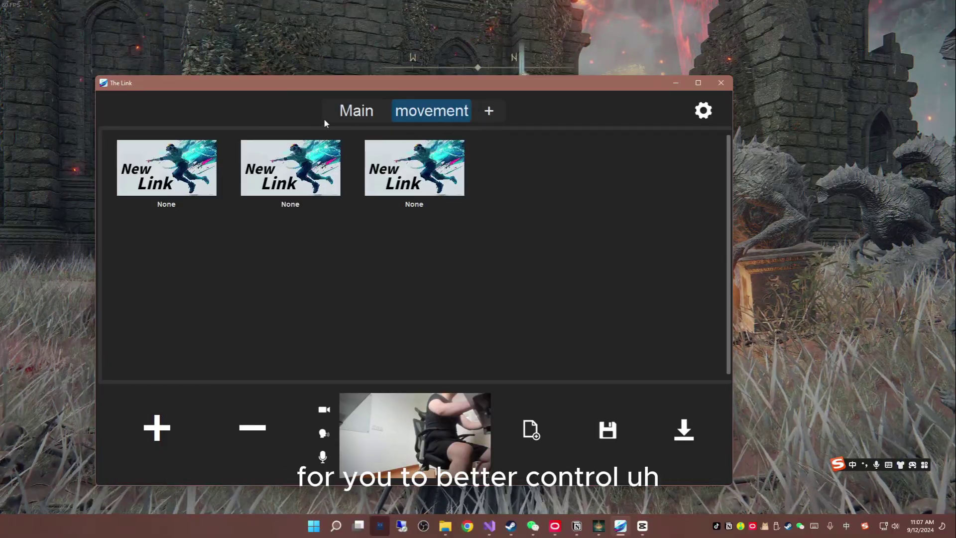
left_click(358, 114)
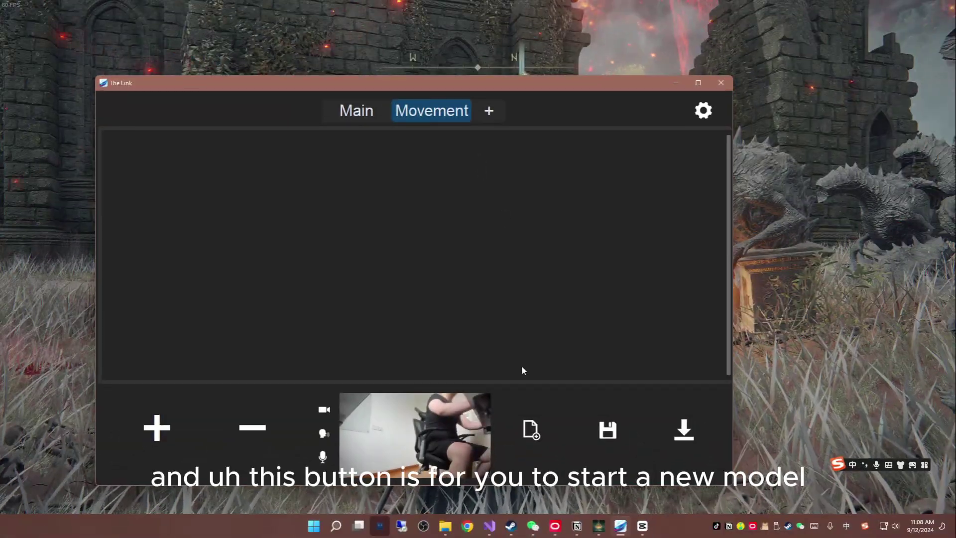
Create a new model, accepting that all unsaved data is cleared.
left_click(531, 429)
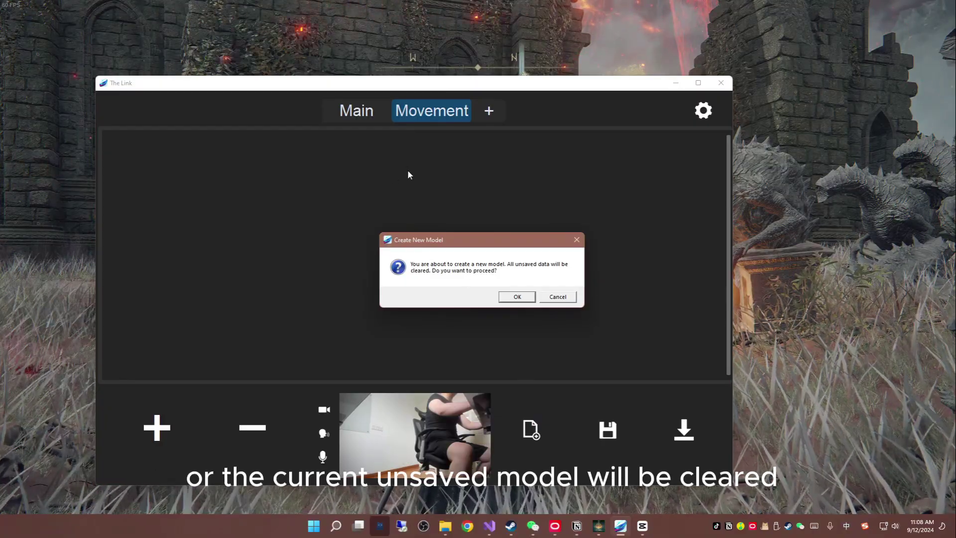
left_click(517, 297)
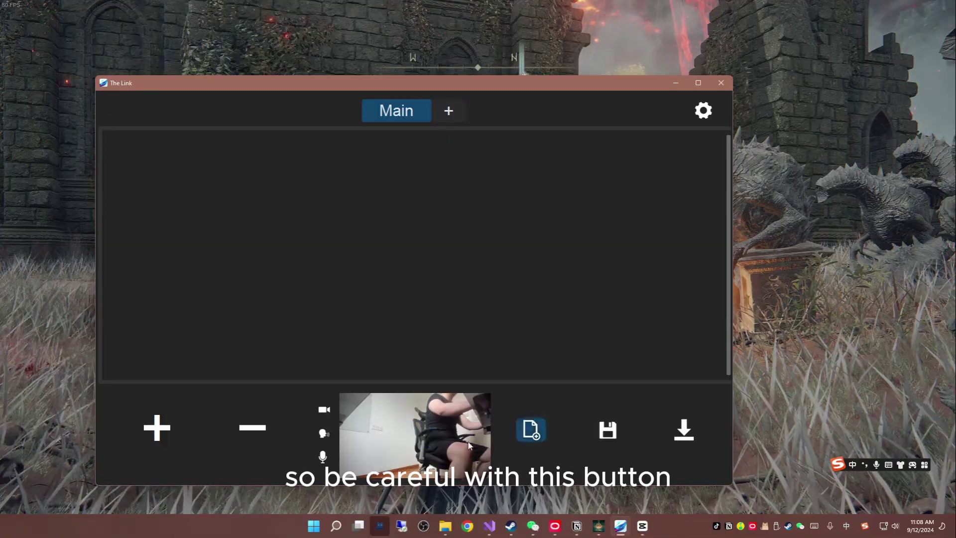
Check the model's save prompt without saving, and view the list of saved models without loading one.
left_click(608, 430)
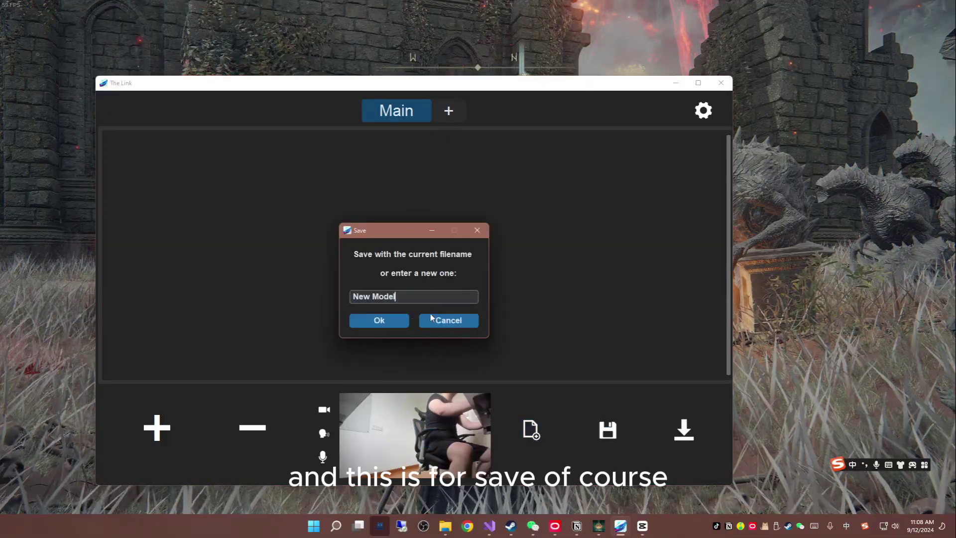
left_click(477, 230)
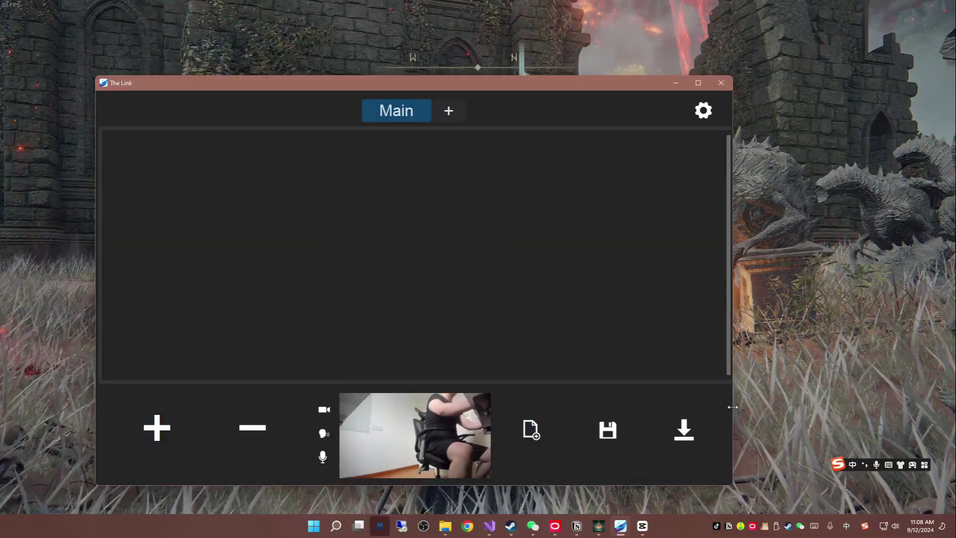
left_click(684, 429)
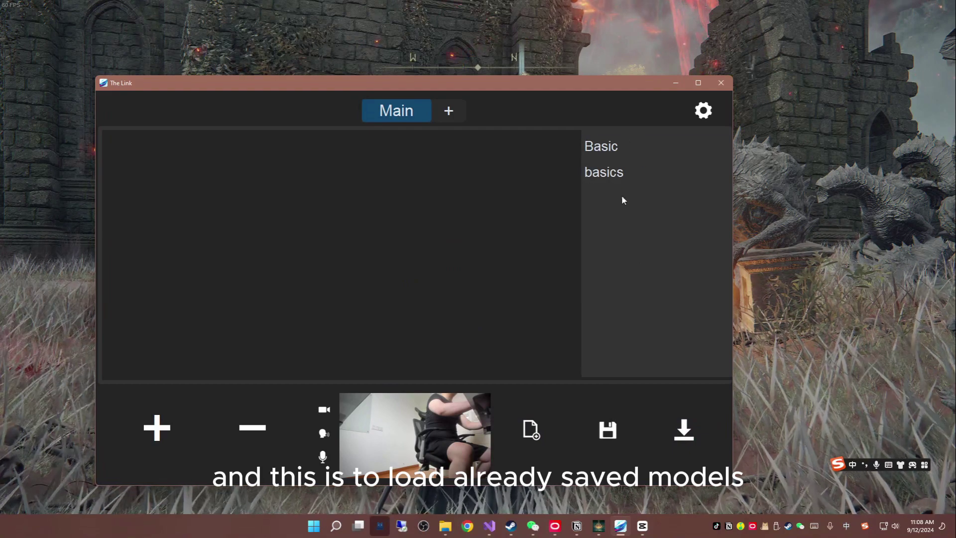
left_click(685, 429)
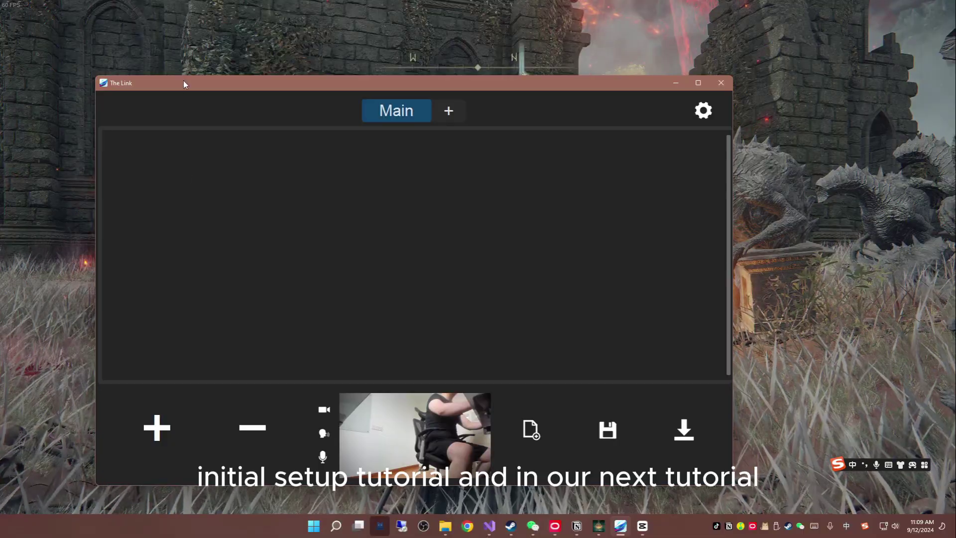
left_click_drag(171, 85, 208, 80)
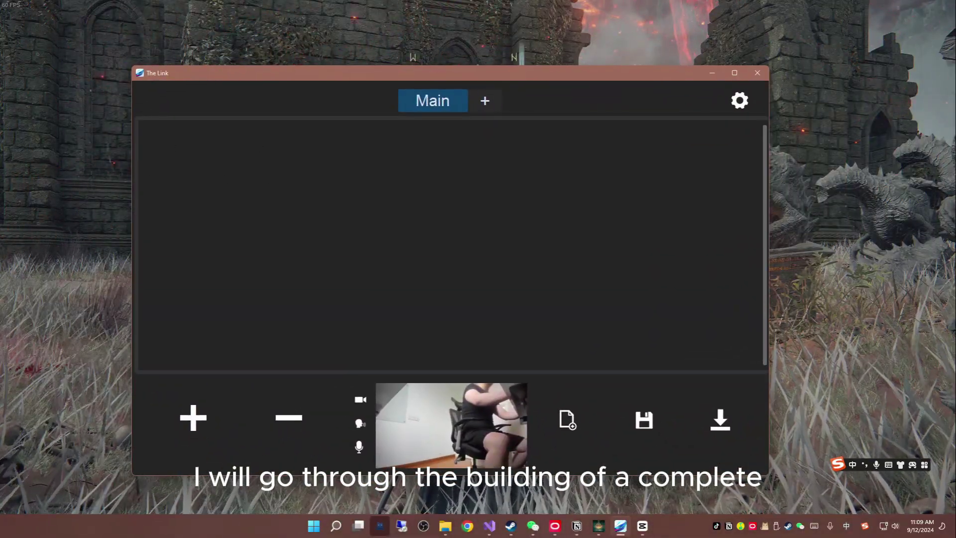
key("alt+Tab")
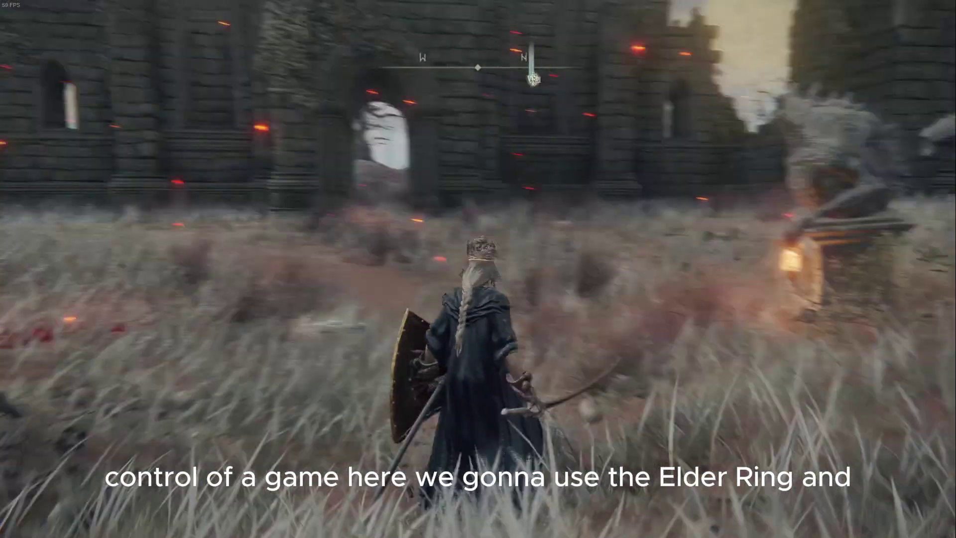
key("alt+Tab")
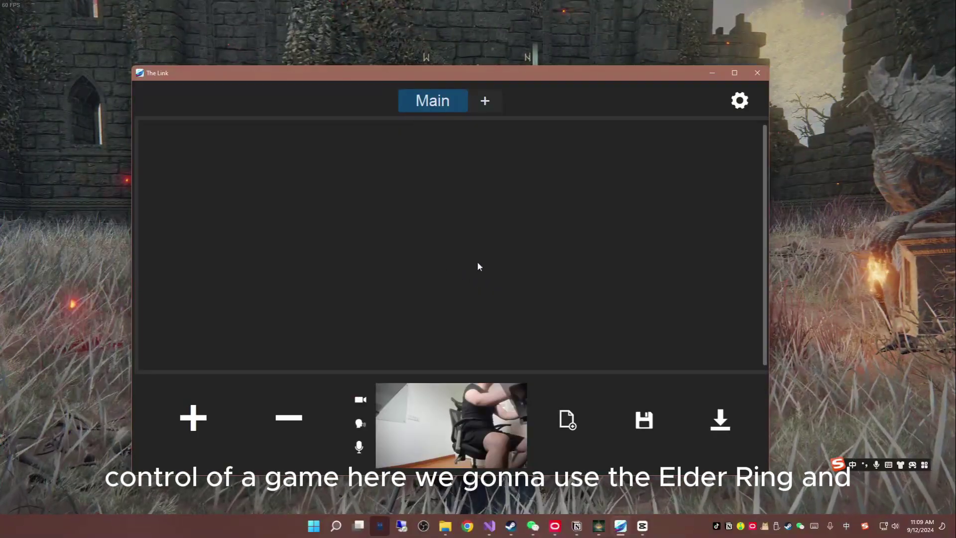